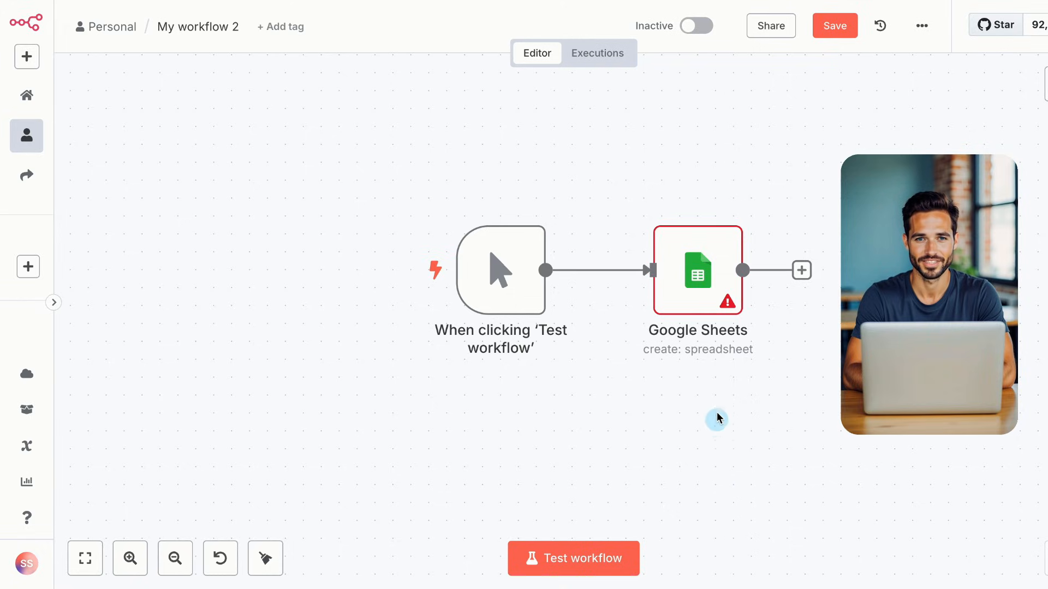
Start a new Google Drive credential from the node's Credential to connect with dropdown
mouse_move(705, 283)
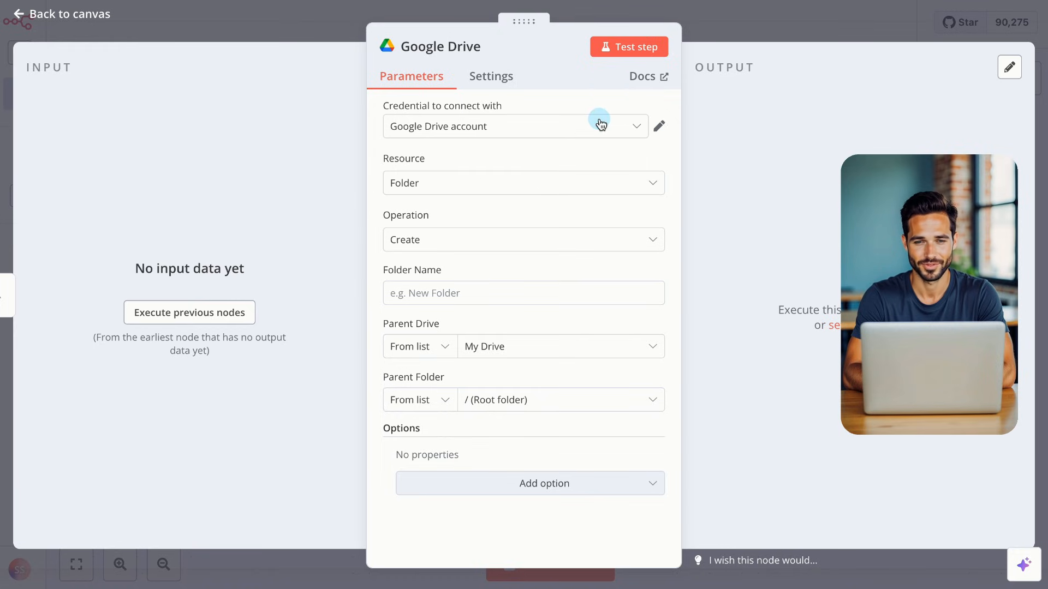
left_click(601, 127)
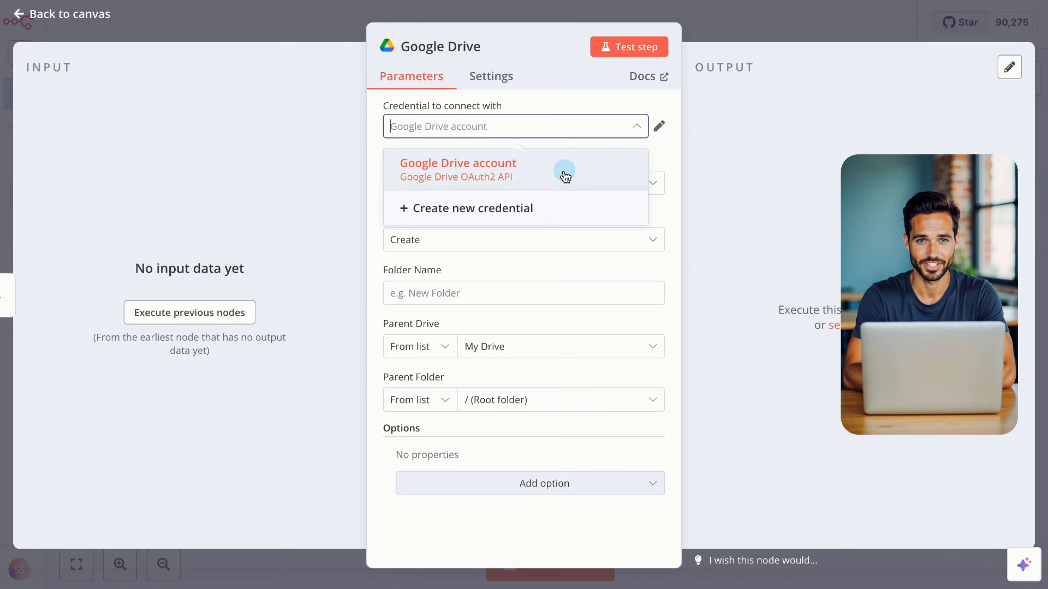
left_click(543, 210)
Open the credential docs and follow the Google Cloud prerequisite link into the Cloud Console
left_click(532, 138)
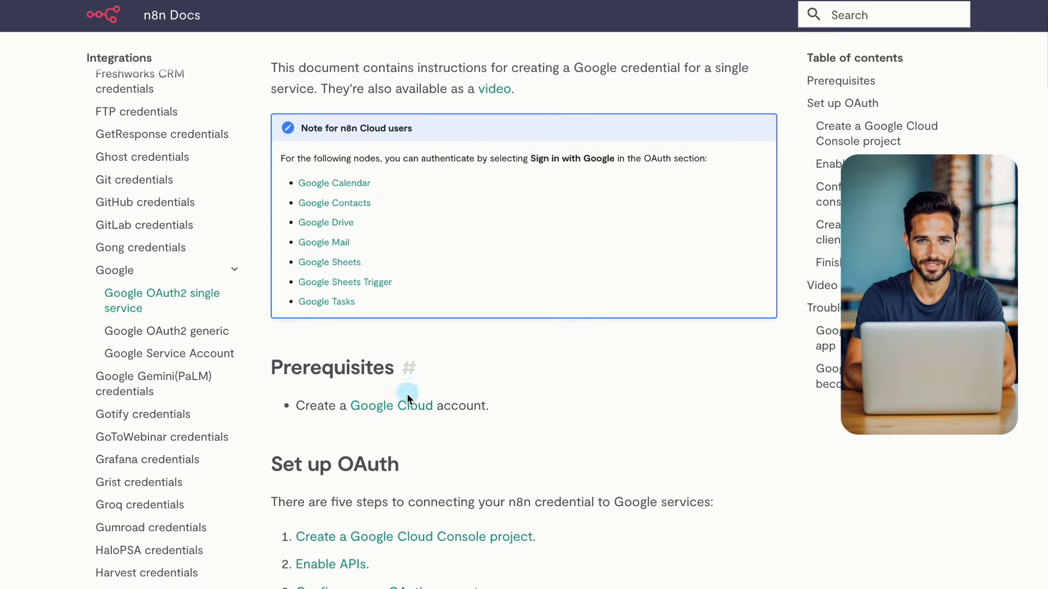
left_click(399, 406)
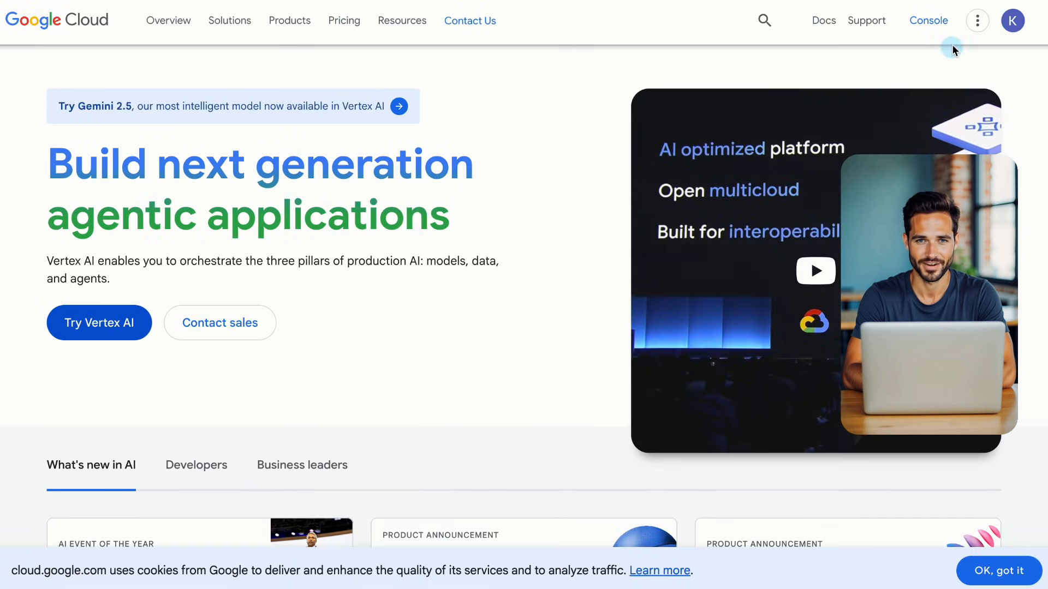
left_click(929, 22)
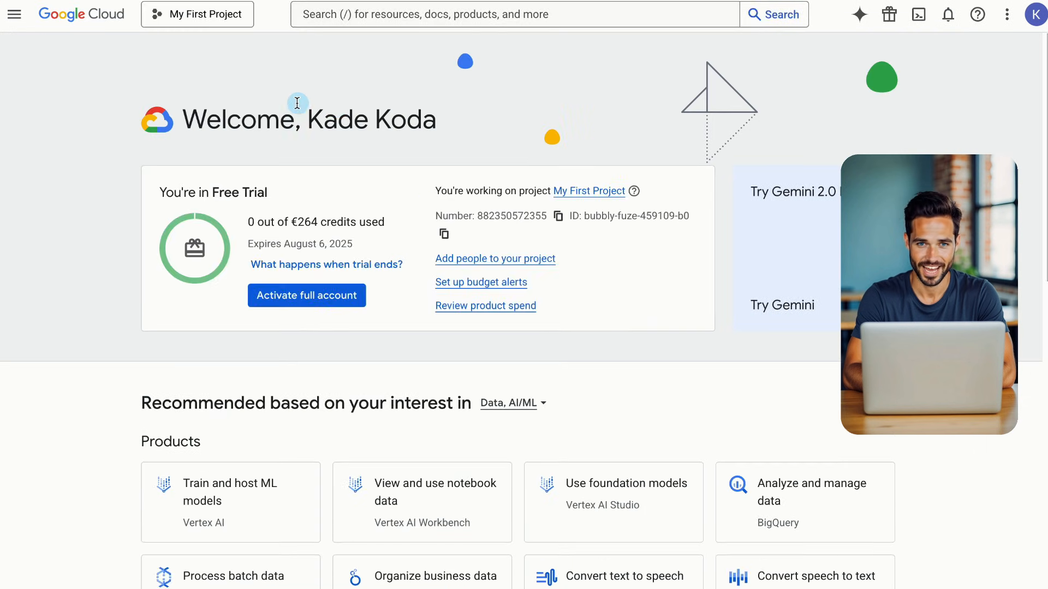
Create a Google Cloud project named 'n8n Automation' and switch to it
left_click(221, 17)
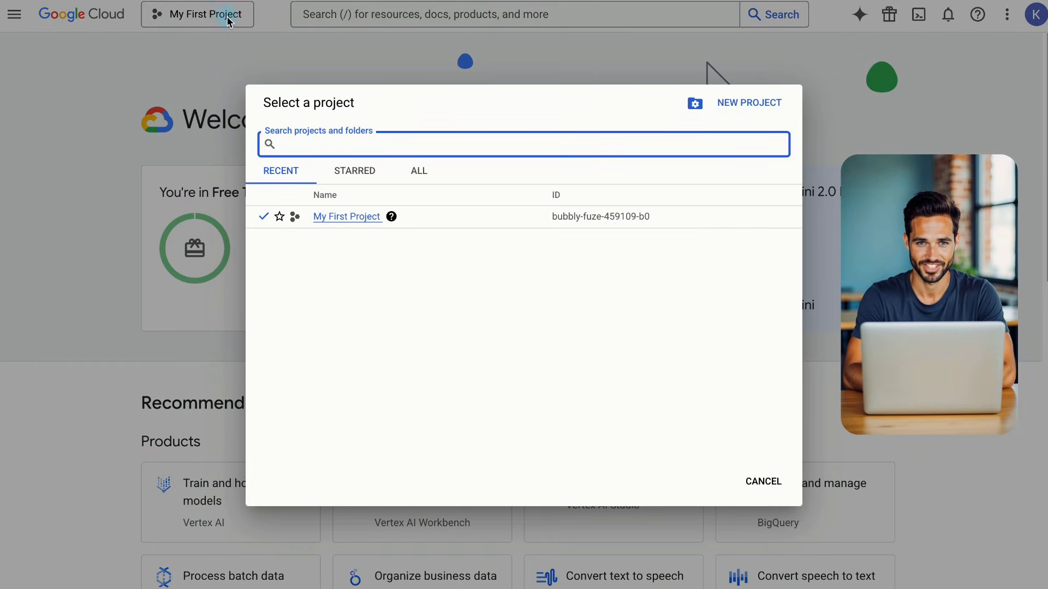
left_click(746, 103)
type("n")
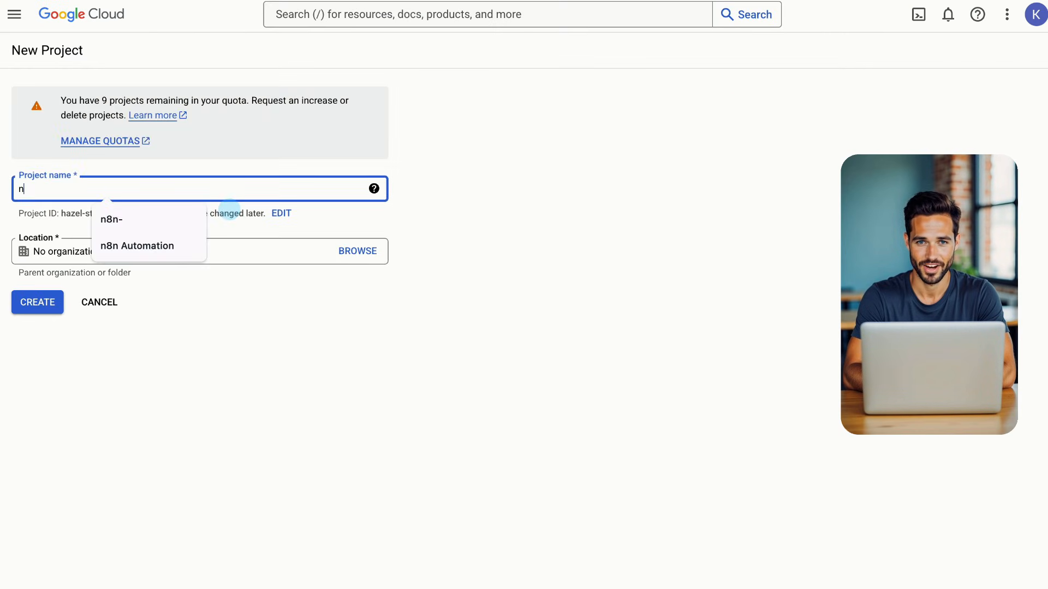
type("8n Automat")
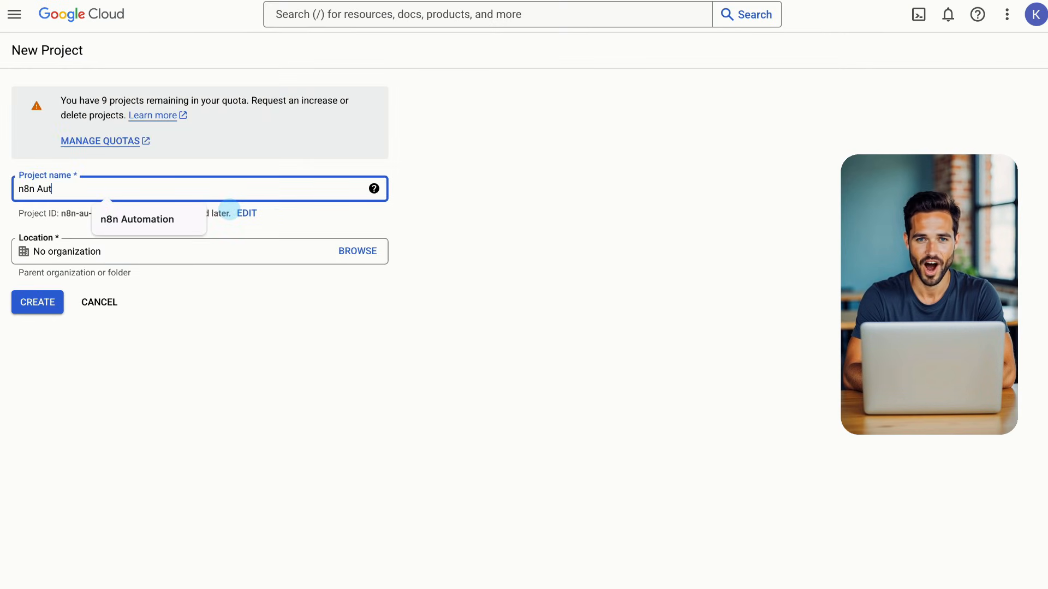
type("ion")
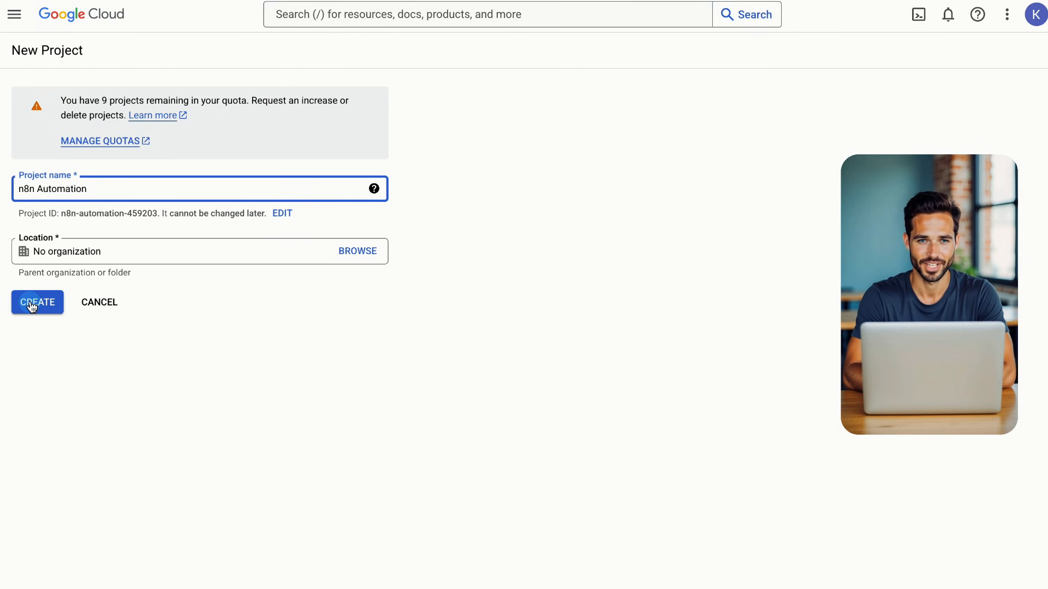
left_click(35, 300)
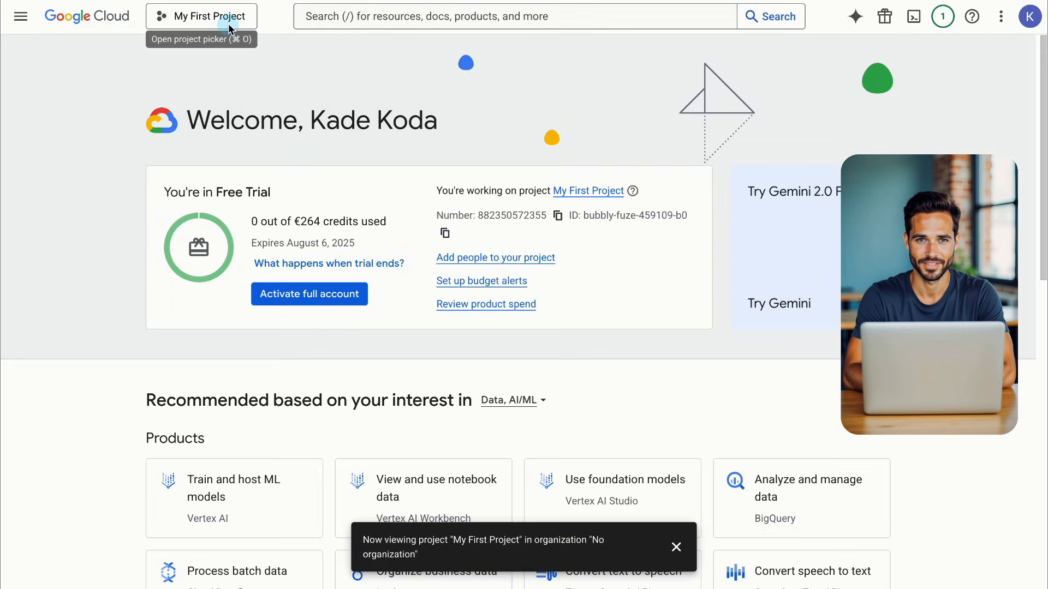
left_click(229, 24)
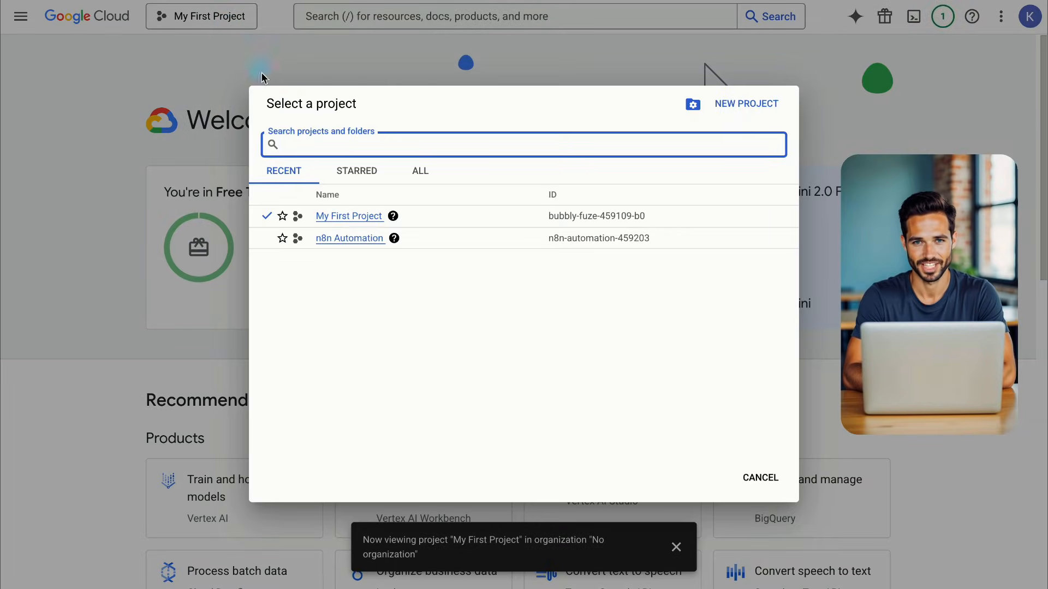
left_click(327, 238)
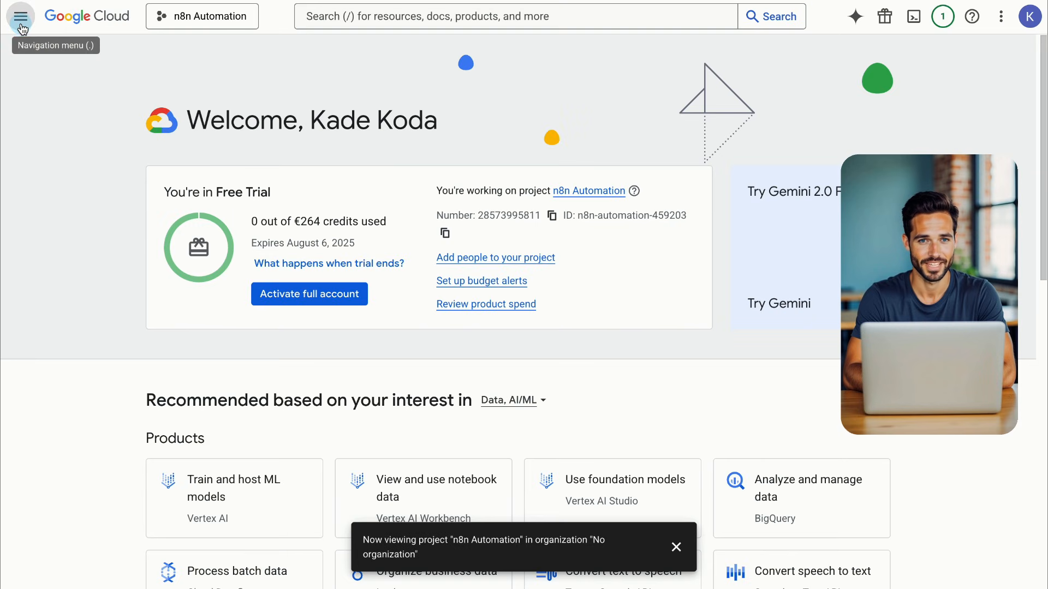
Begin the OAuth consent setup with app name 'n8n' and a user support e-mail
left_click(22, 21)
mouse_move(109, 334)
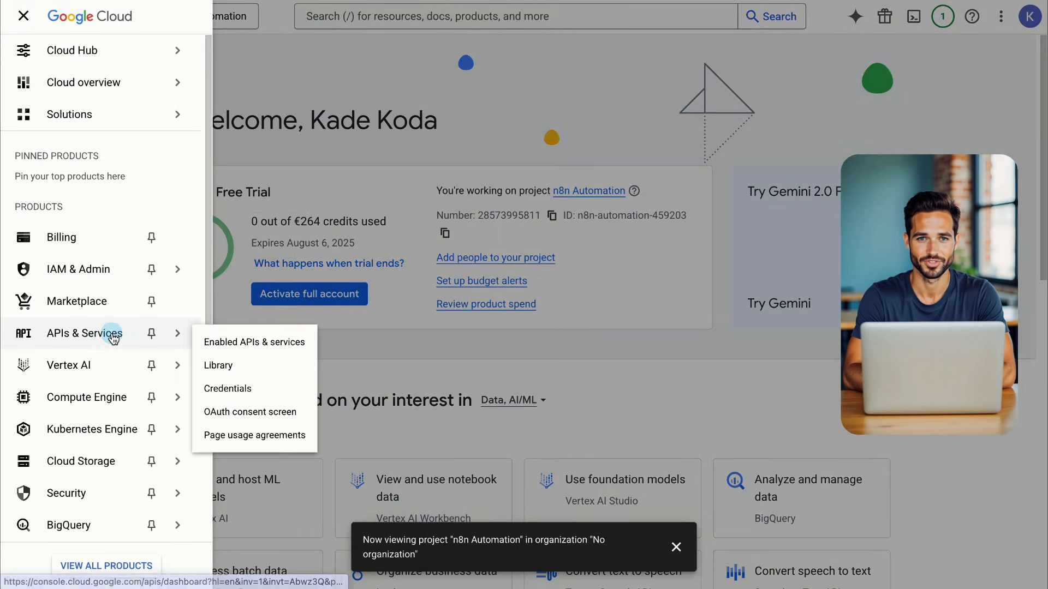
left_click(243, 411)
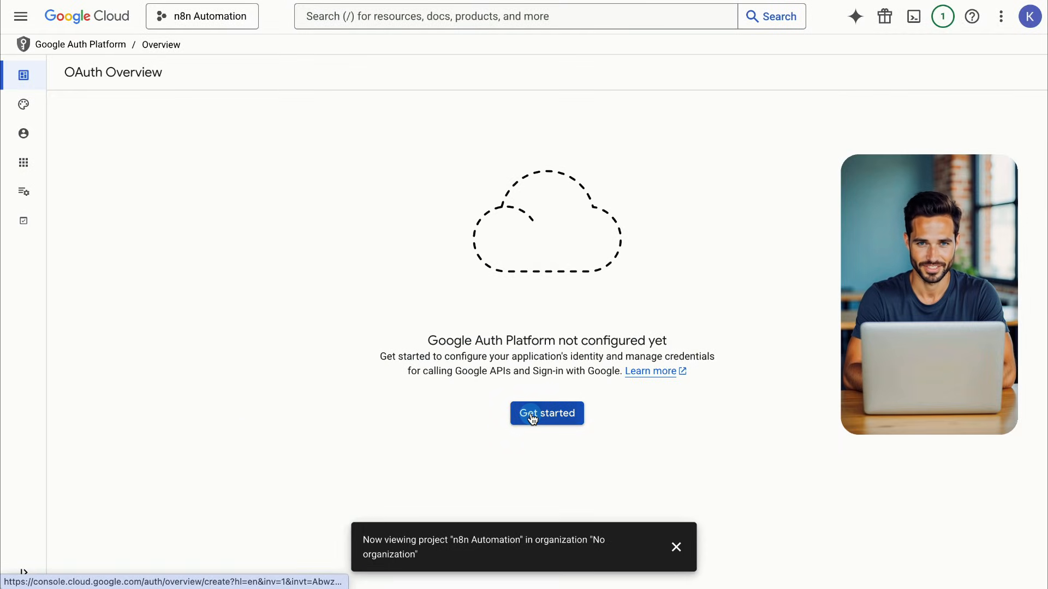
left_click(532, 418)
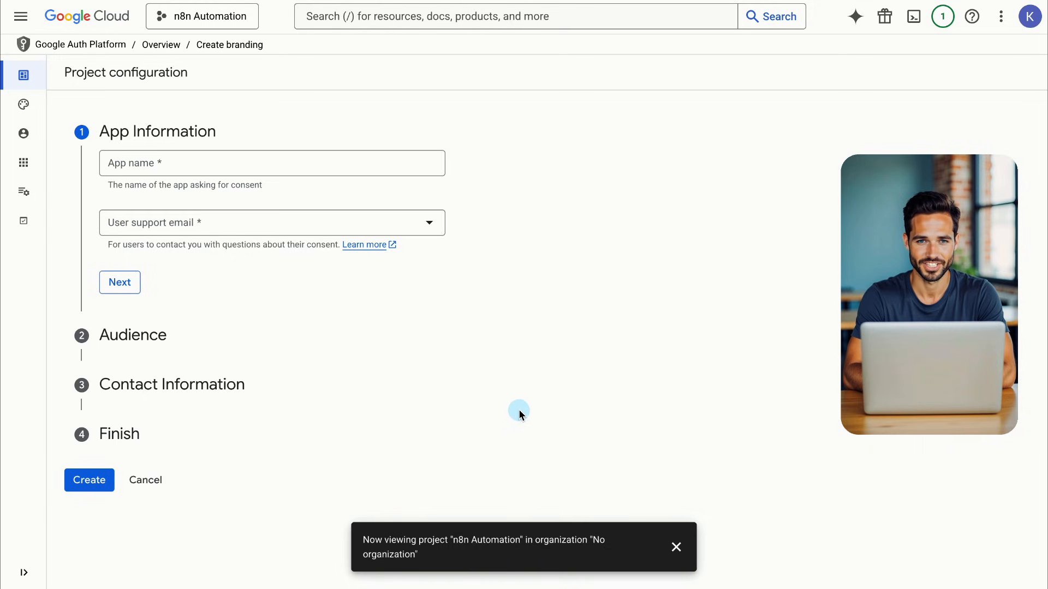
left_click(233, 164)
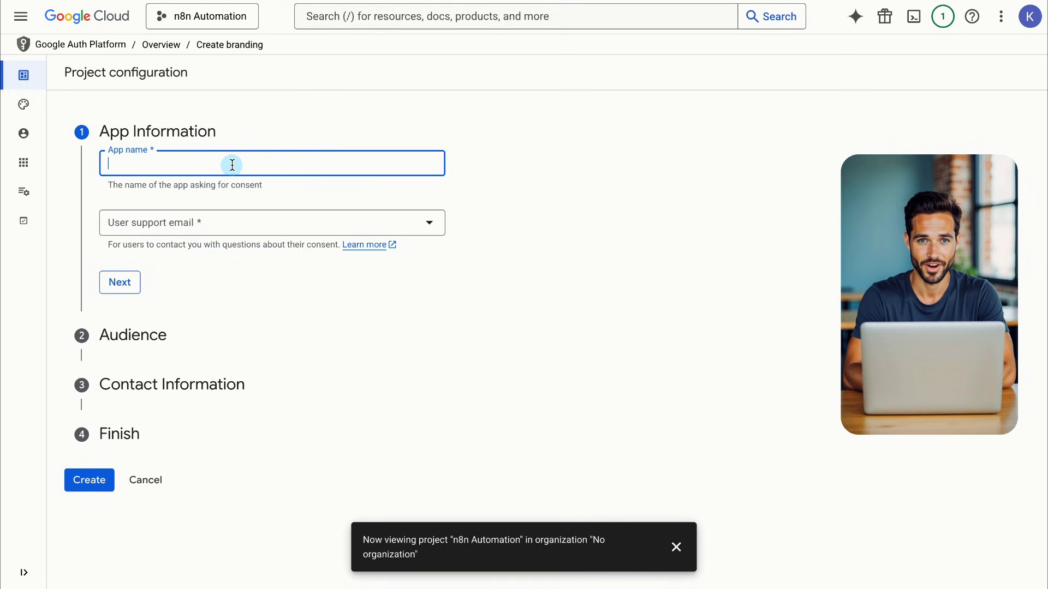
type("n8n")
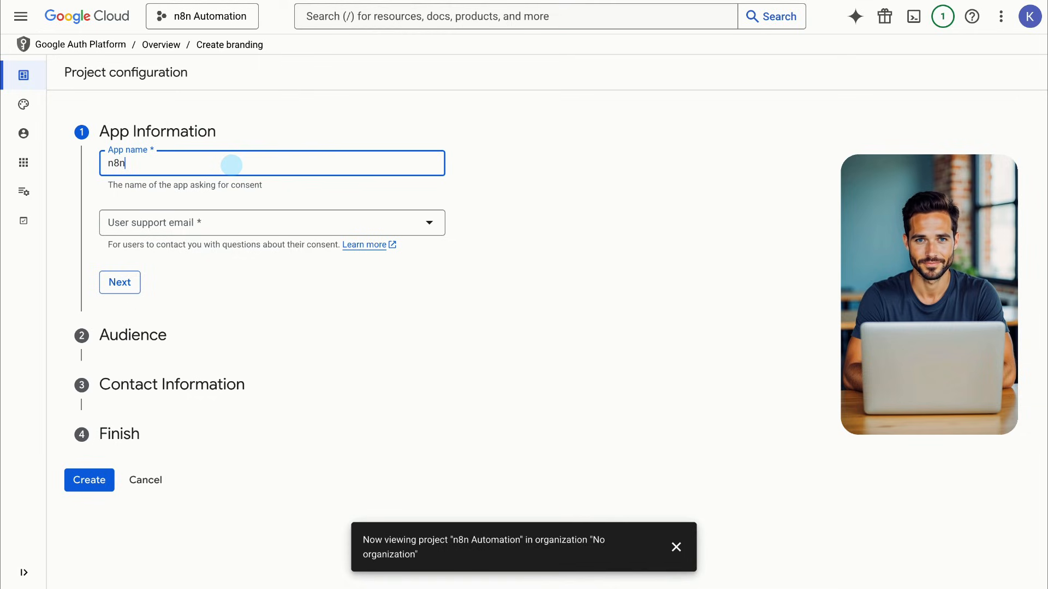
left_click(237, 226)
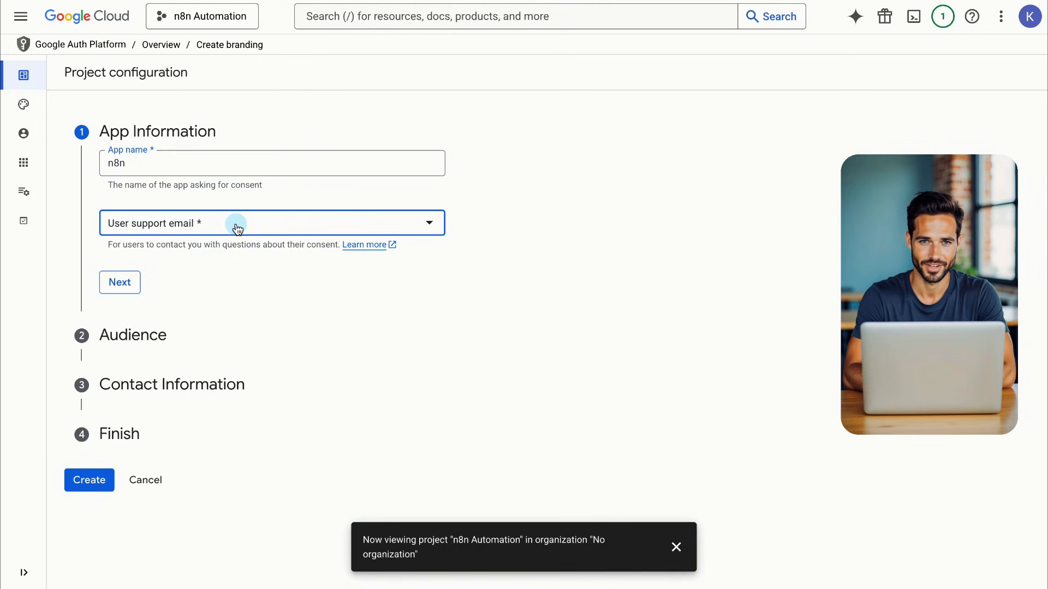
left_click(129, 281)
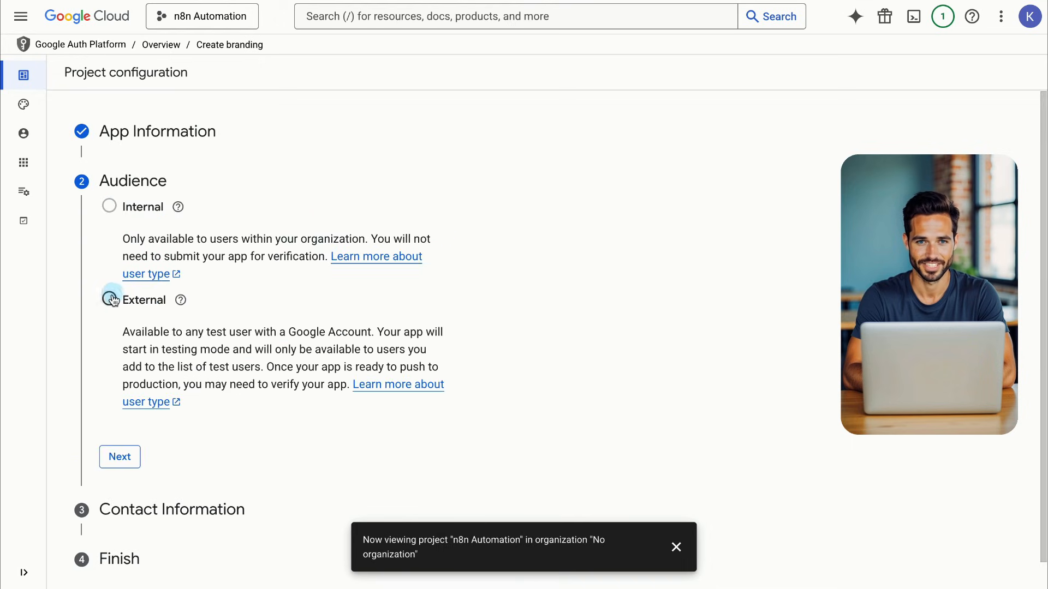
Choose an External audience, enter the contact e-mail, and agree to the user data policy
left_click(110, 300)
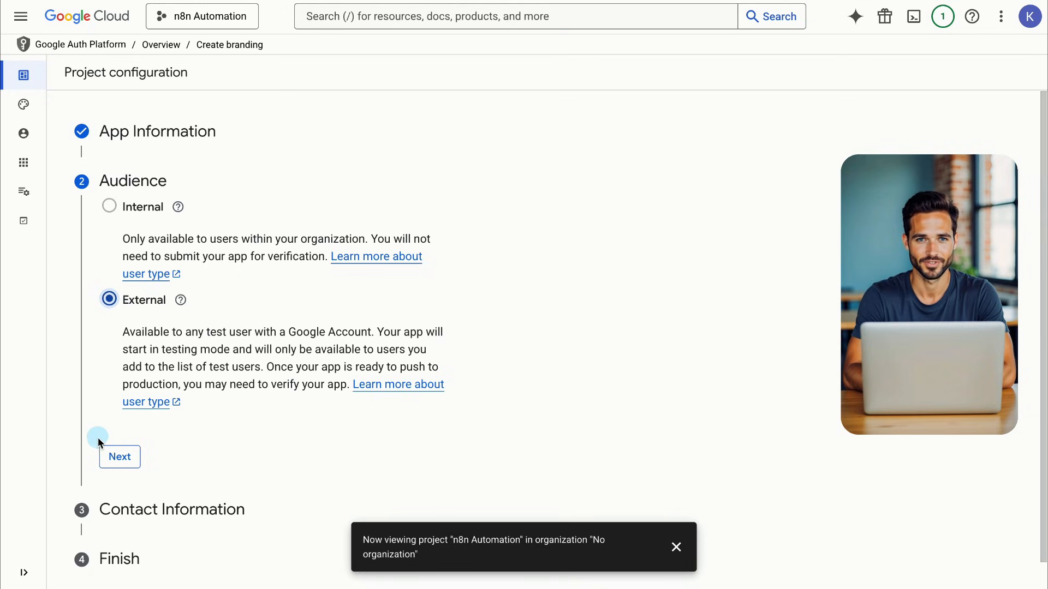
left_click(111, 459)
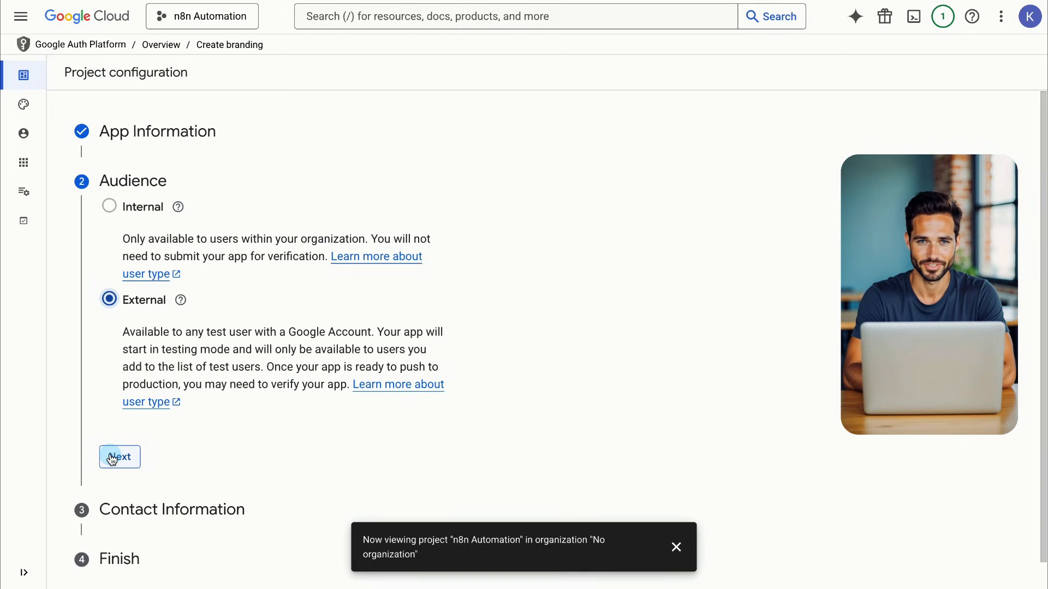
left_click(112, 458)
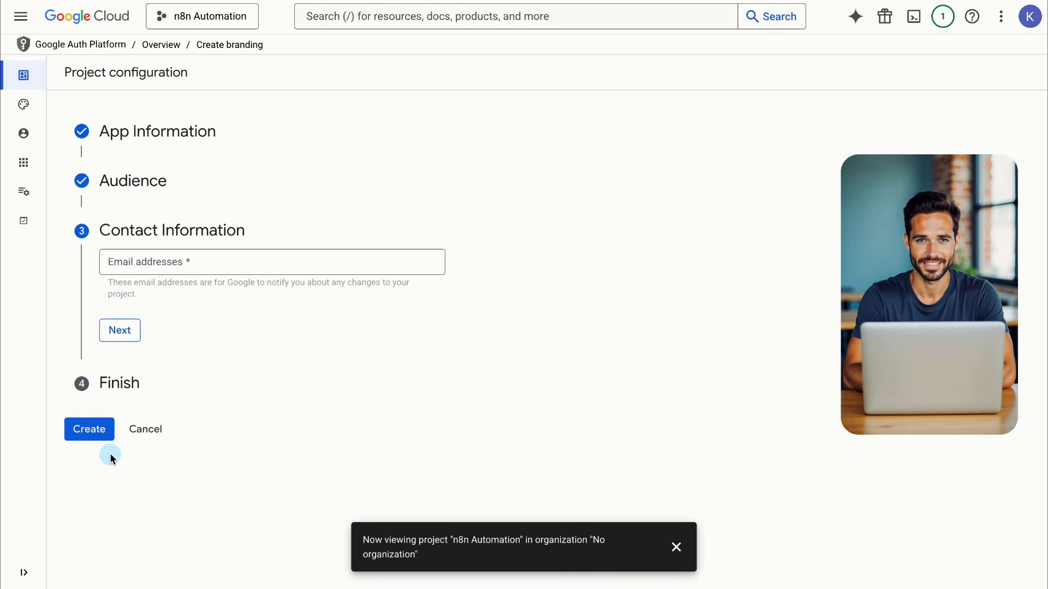
left_click(228, 266)
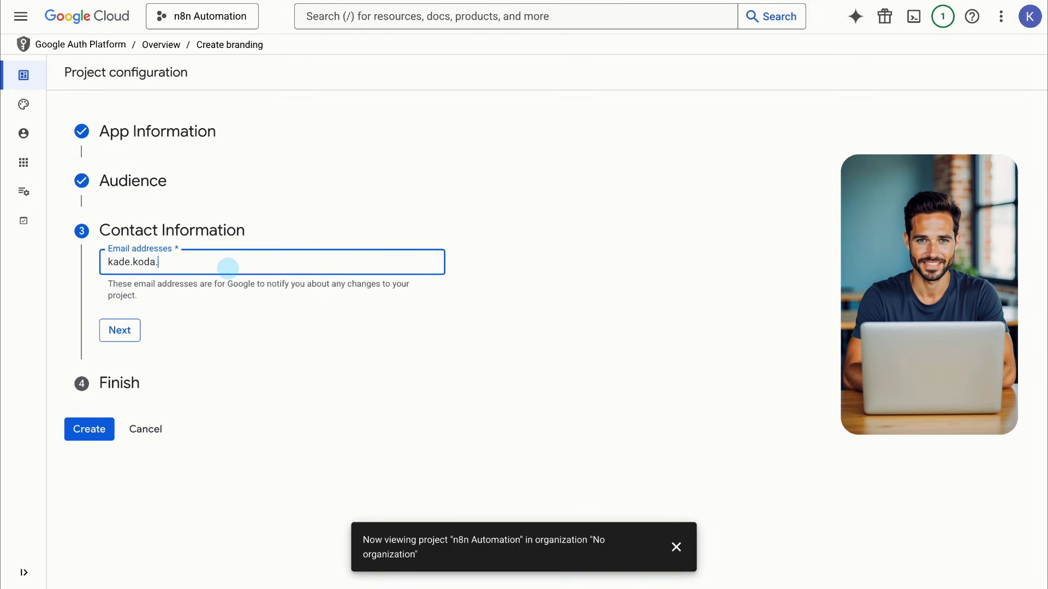
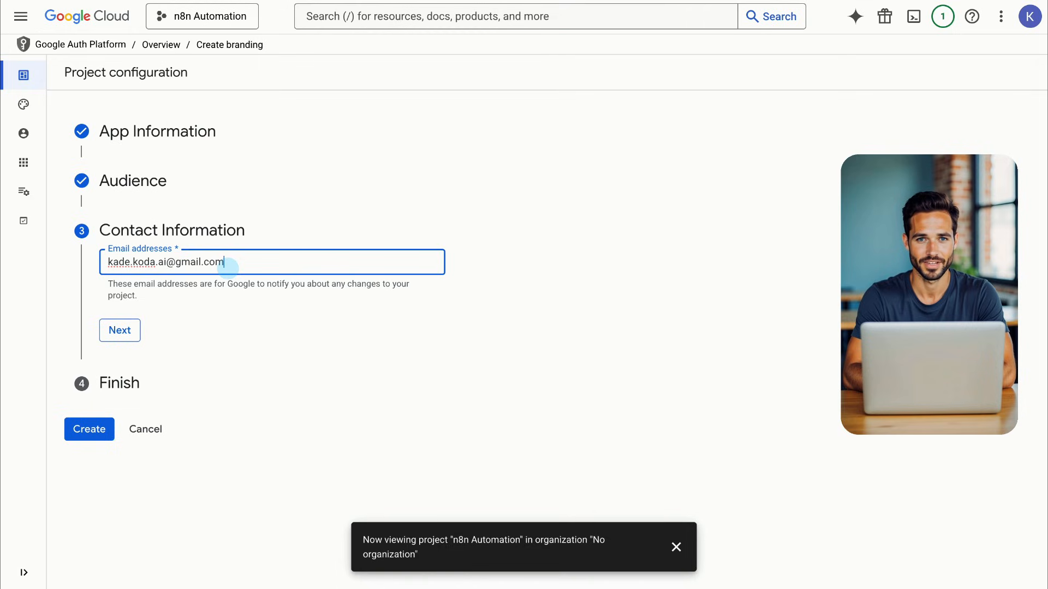
left_click(121, 330)
left_click(110, 306)
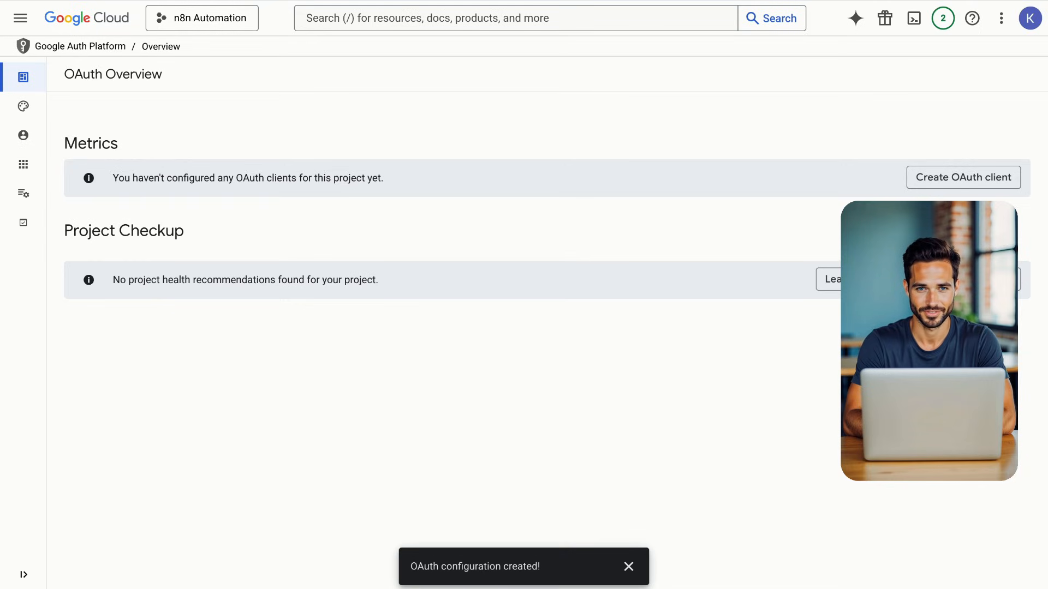
Set up a Web application OAuth client named 'n8n' with an empty redirect URI entry
left_click(944, 179)
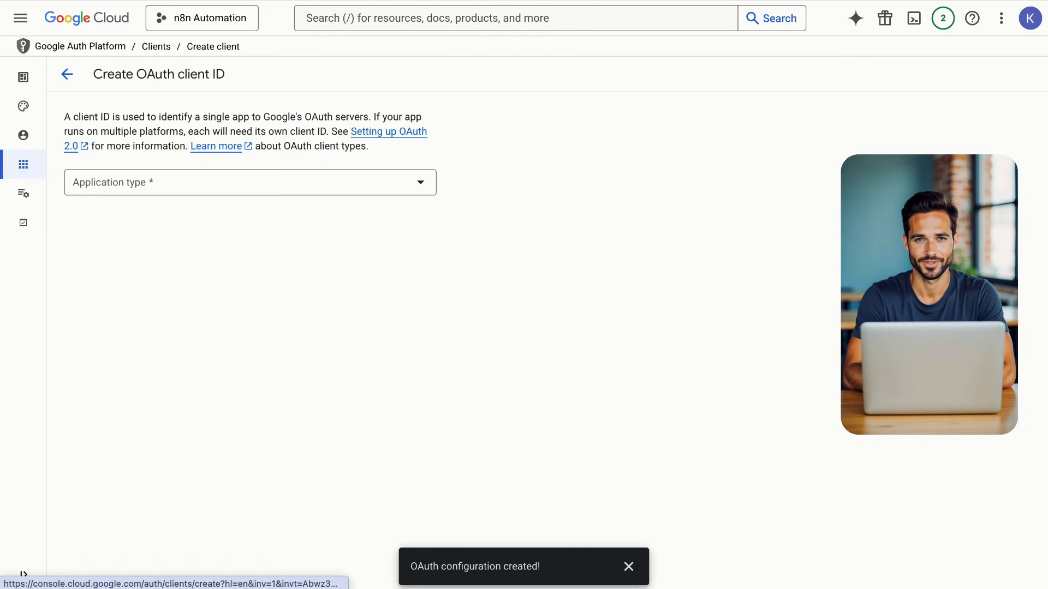
left_click(372, 194)
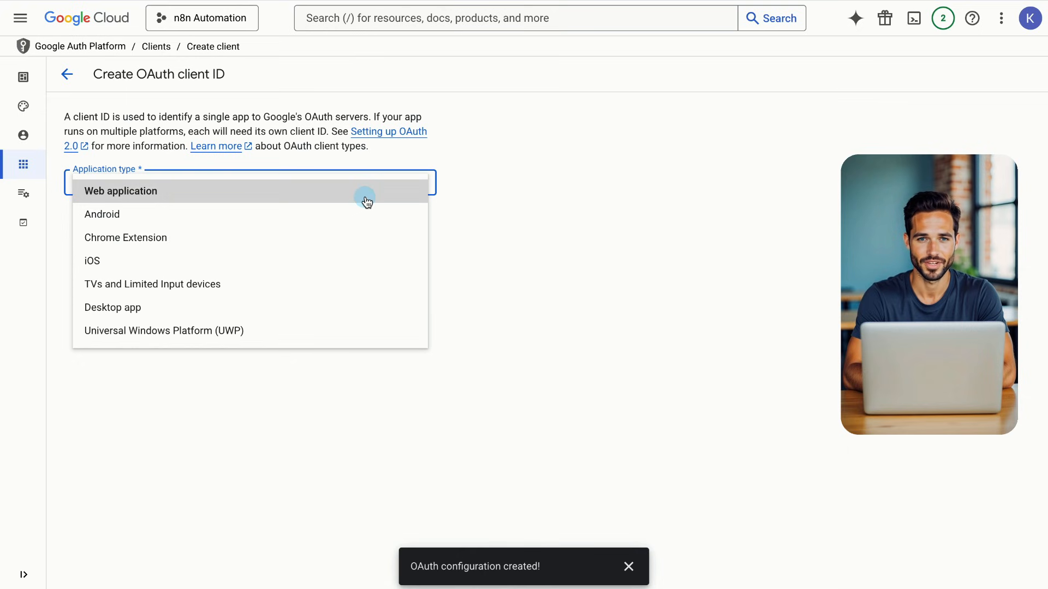
left_click(367, 198)
left_click(289, 226)
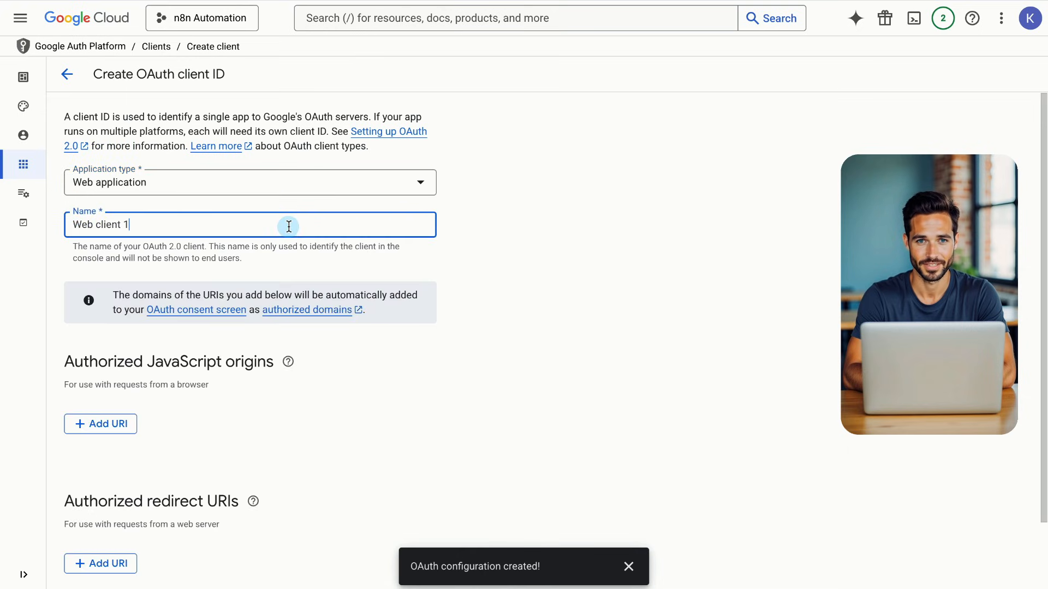
key("ctrl+a")
type("n8n")
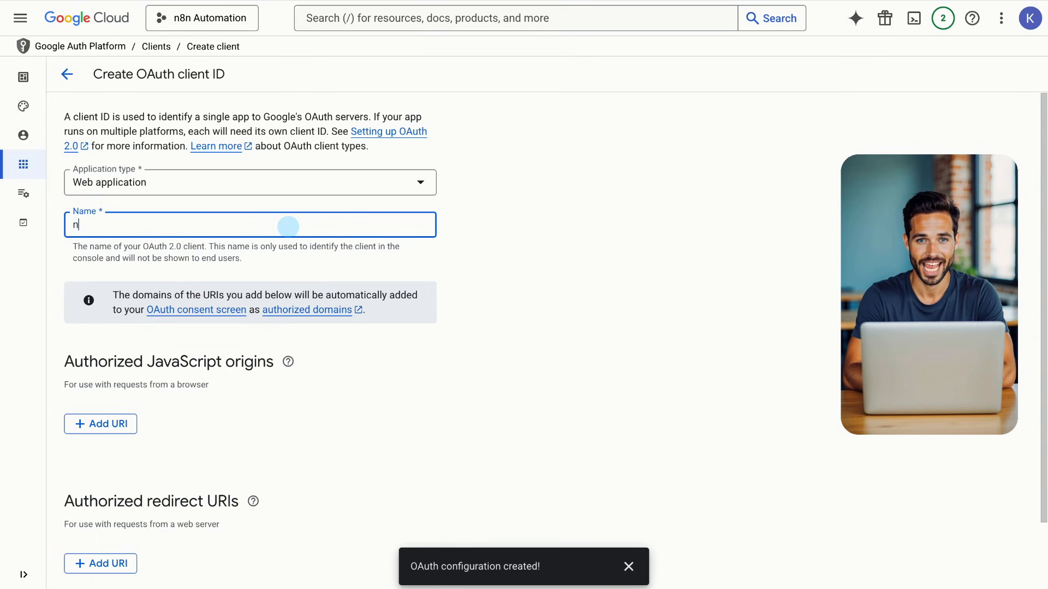
left_click(522, 275)
scroll(498, 288, "down", 2)
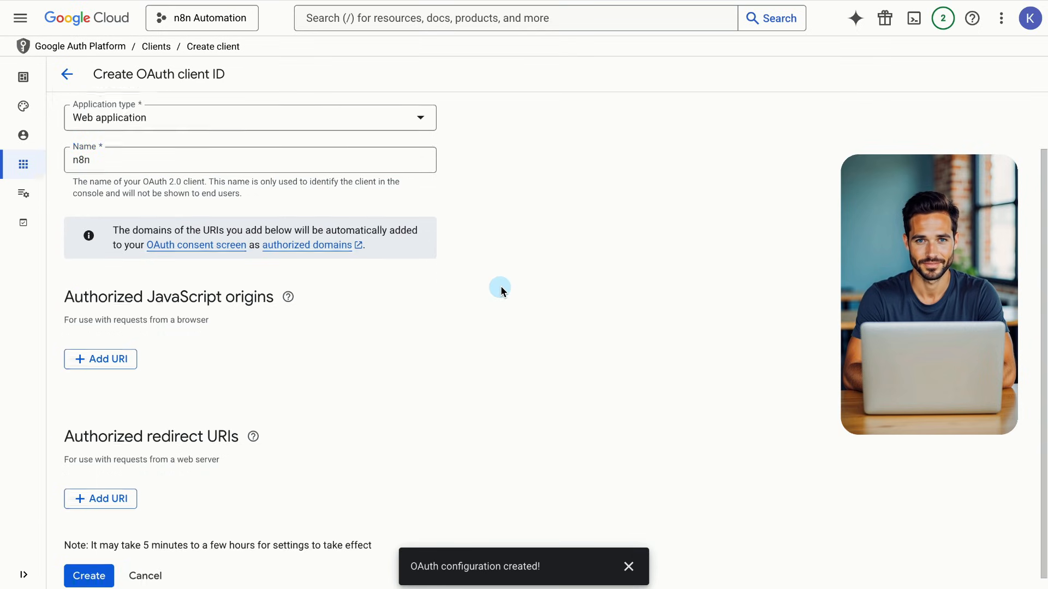
left_click(98, 486)
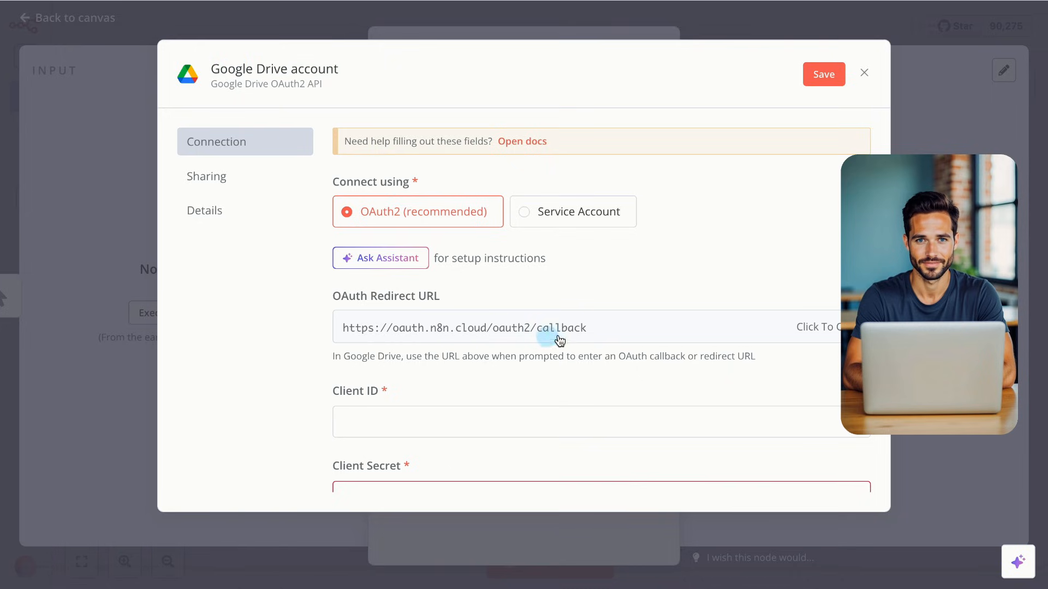
left_click(784, 333)
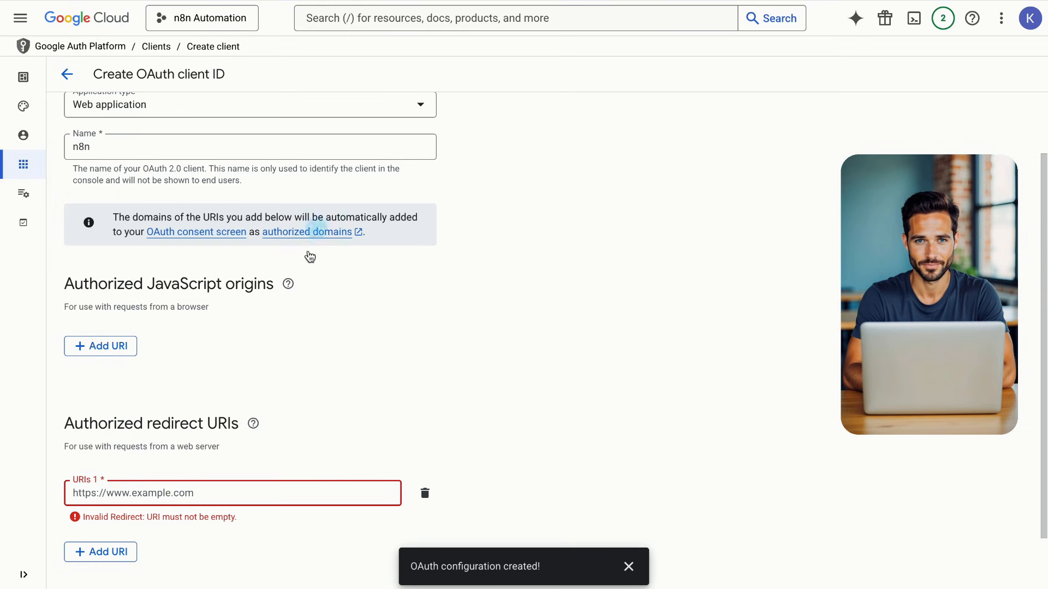
left_click(164, 494)
key("ctrl+v")
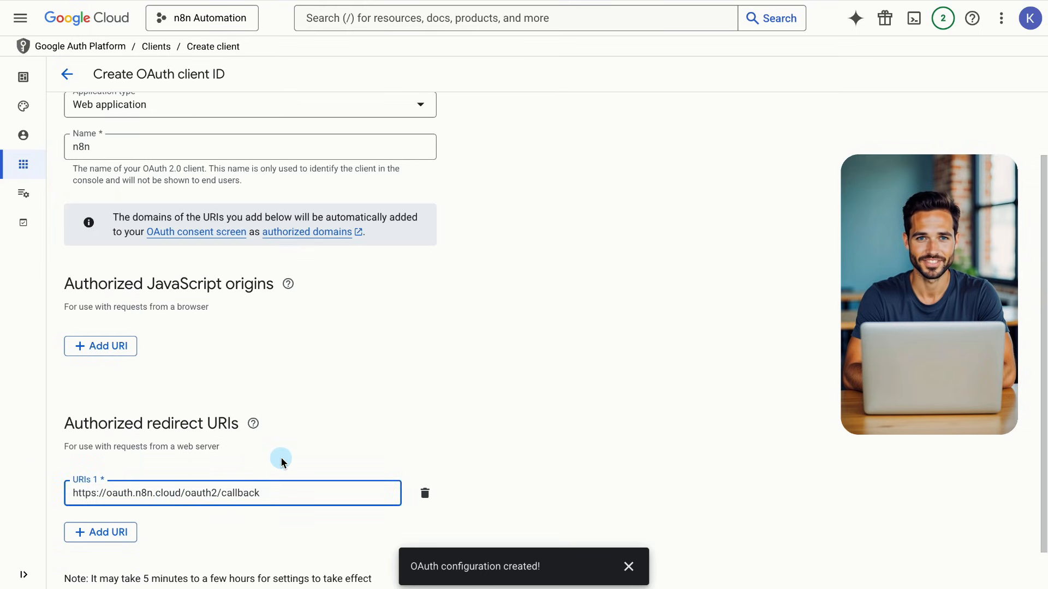
scroll(298, 441, "down", 1)
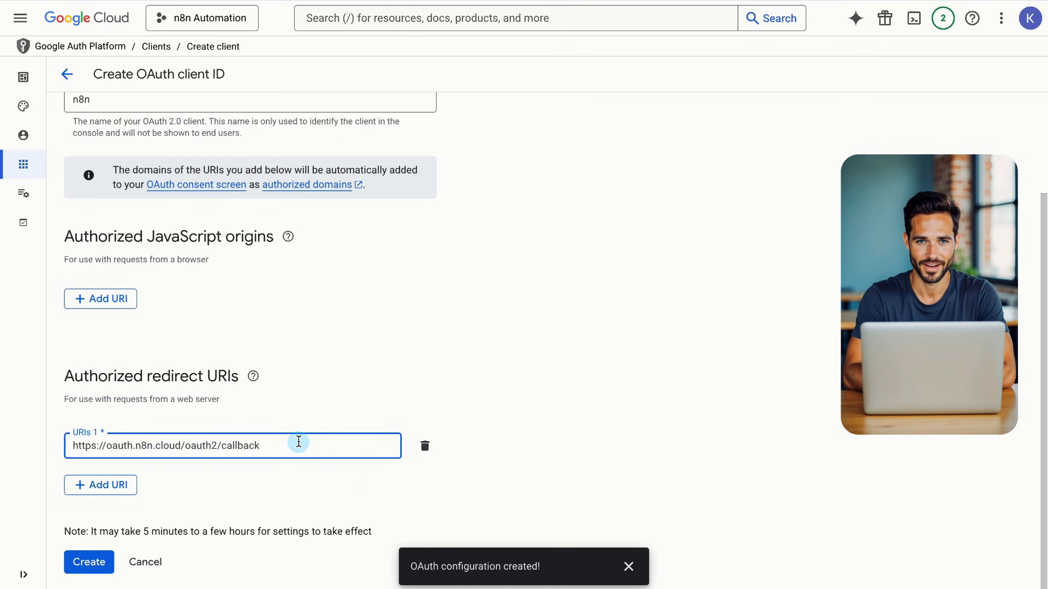
left_click(89, 562)
left_click(671, 248)
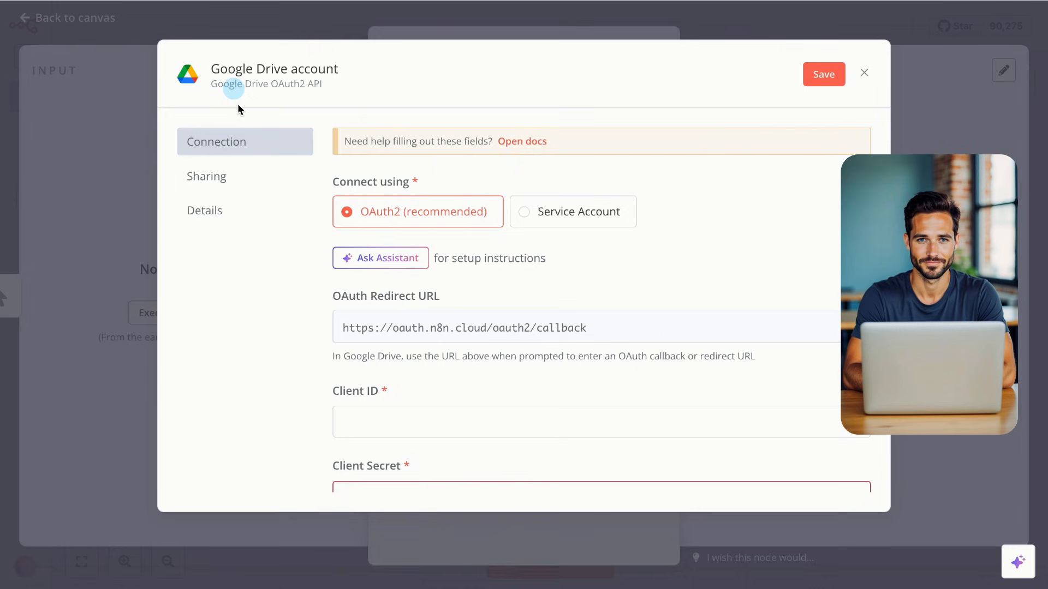
Paste the n8n client's Client ID and Client Secret into n8n's Google Drive credential
left_click(375, 422)
key("ctrl+v")
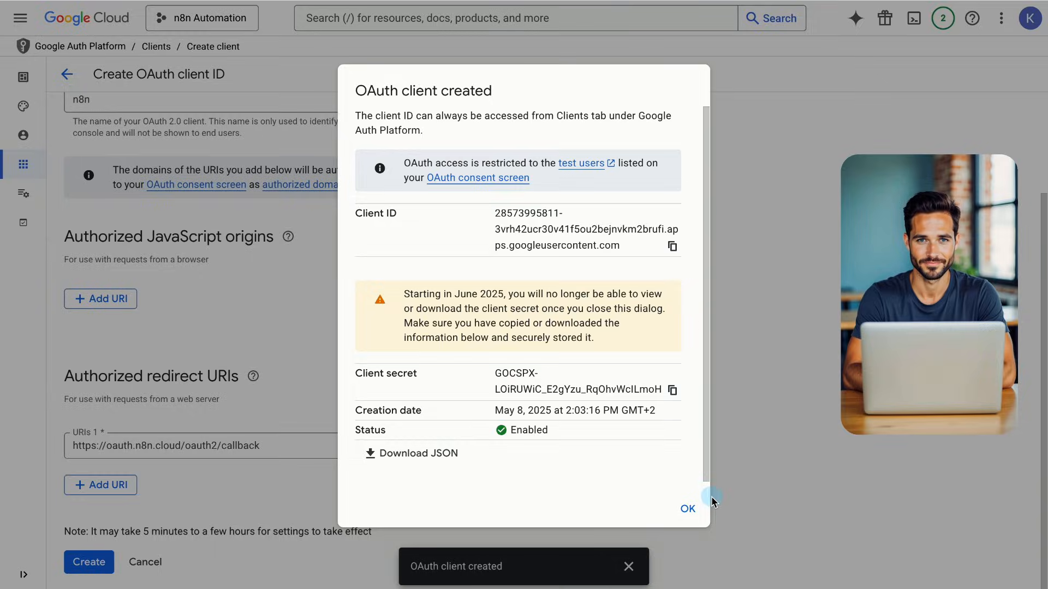
left_click(688, 508)
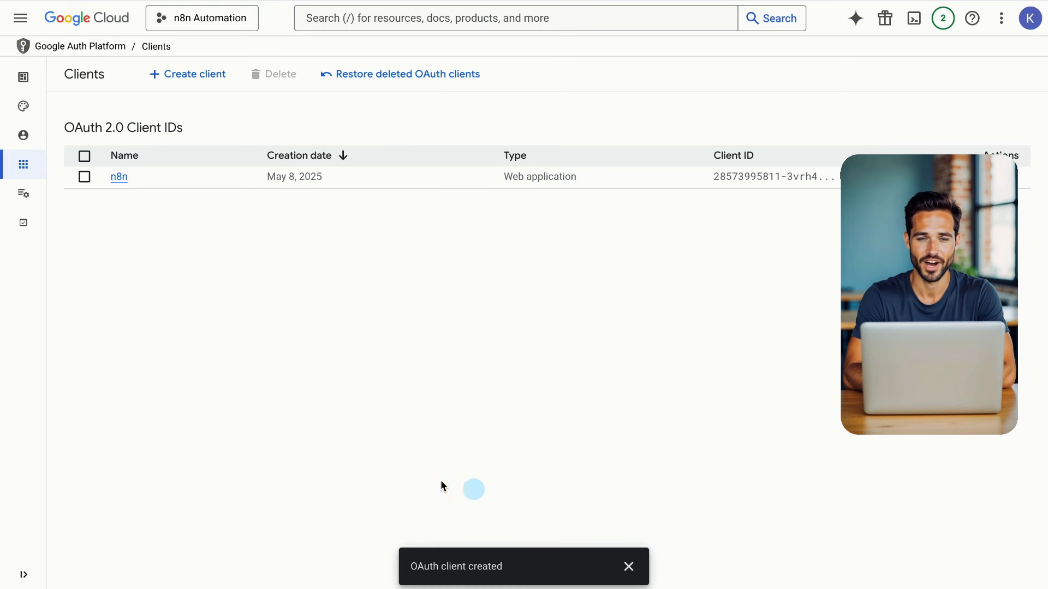
left_click(122, 176)
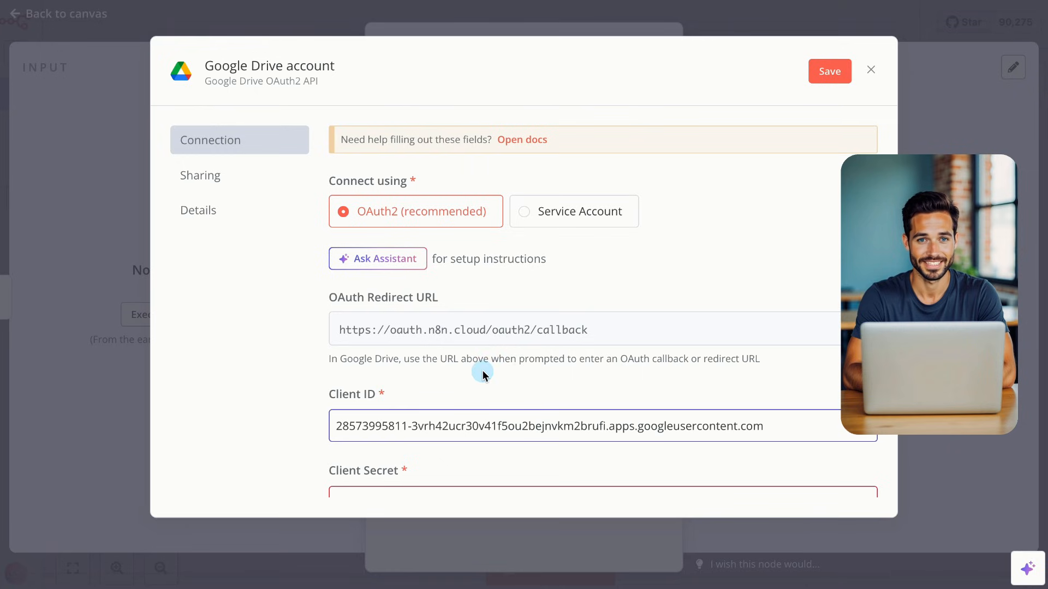
scroll(480, 369, "down", 3)
left_click(441, 360)
key("ctrl+v")
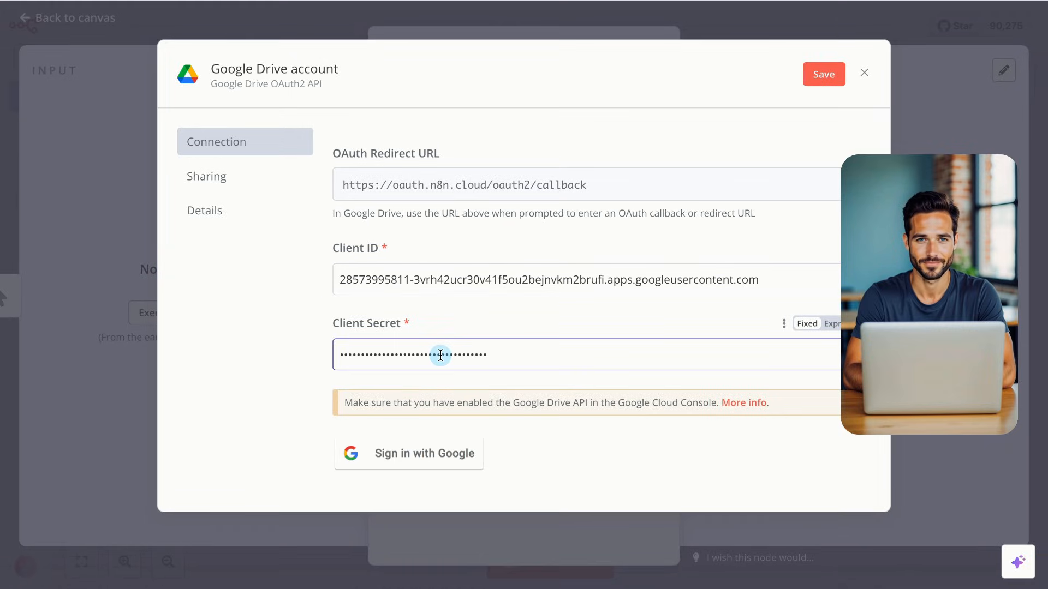
Try signing the n8n credential in with Google
left_click(314, 352)
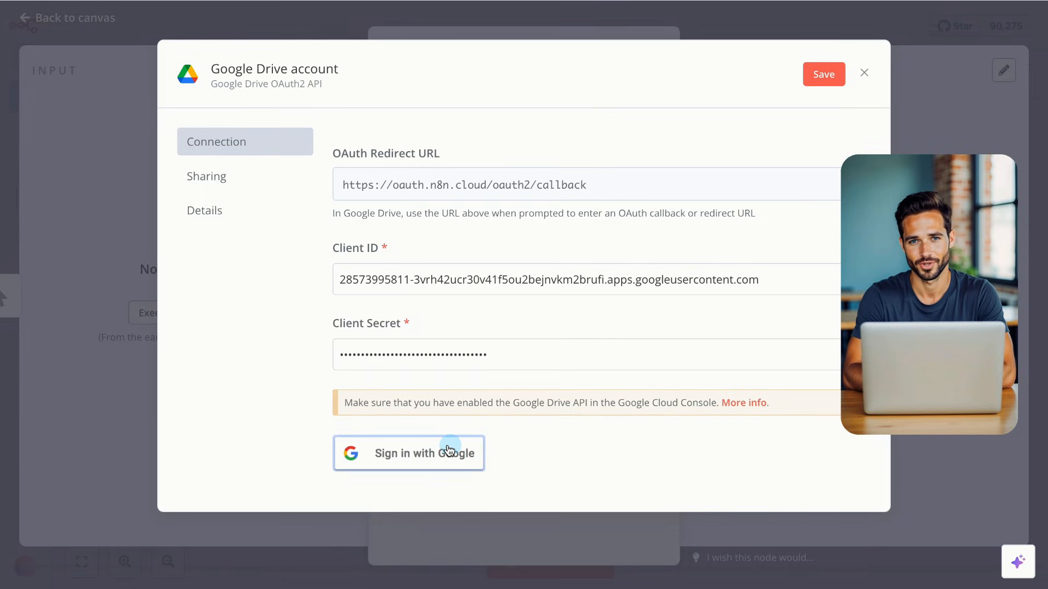
left_click(378, 456)
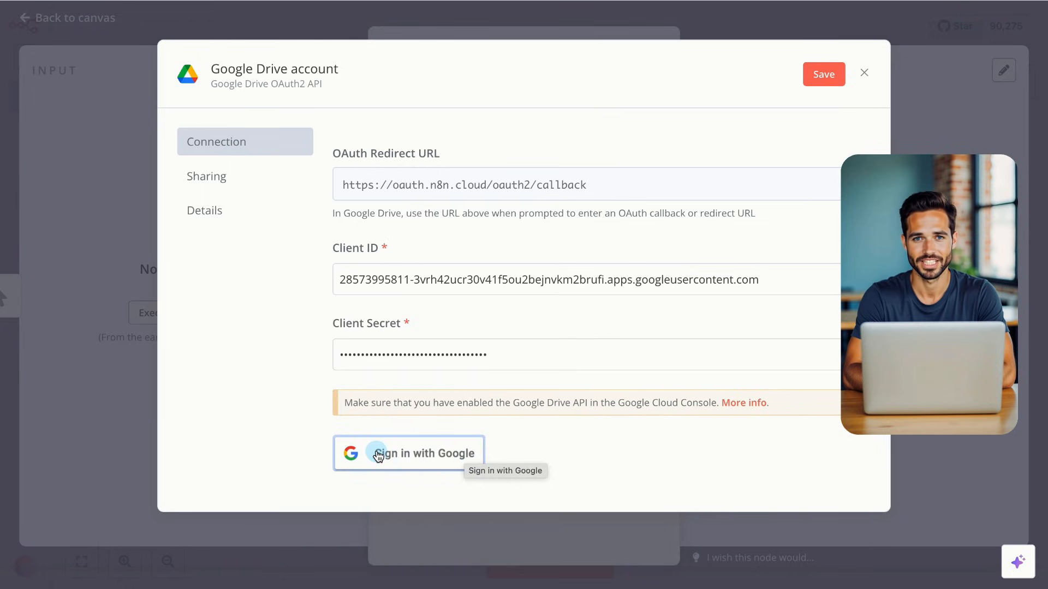
left_click(480, 445)
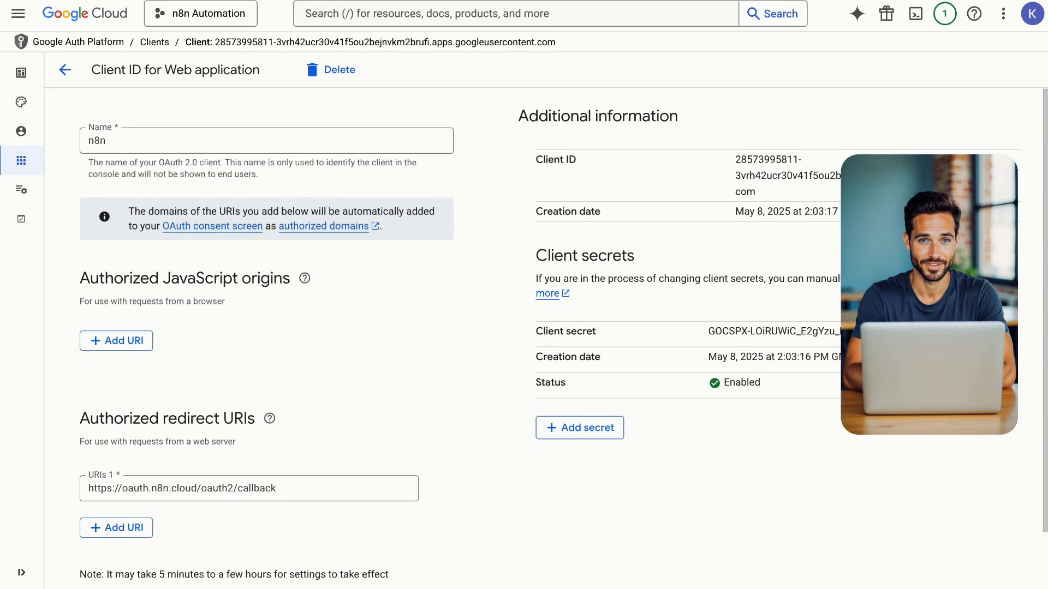
Add the account's e-mail address as a test user on the Audience page
mouse_move(21, 131)
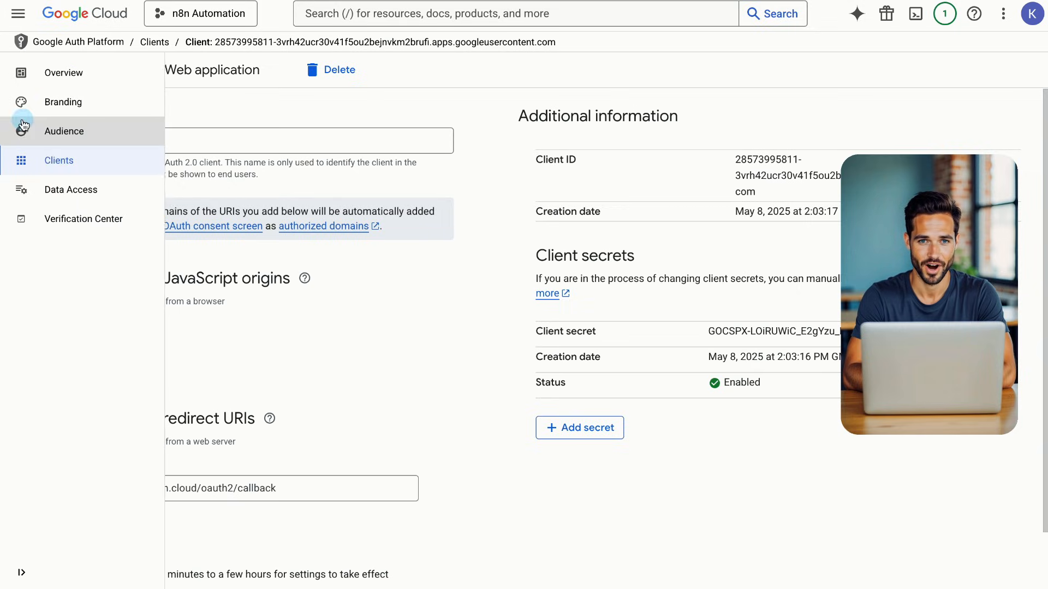
left_click(81, 133)
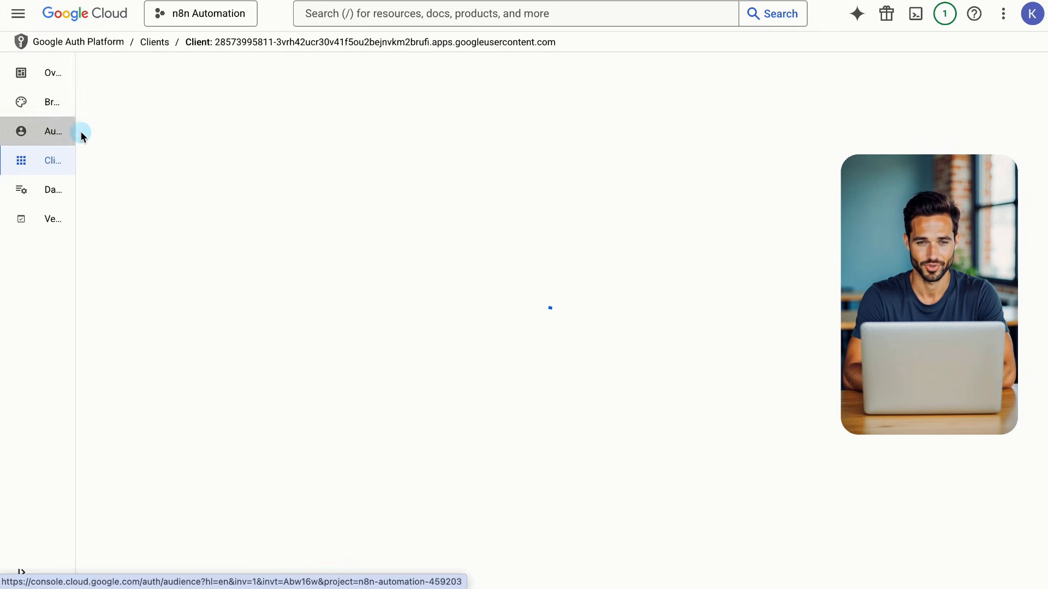
scroll(189, 240, "down", 3)
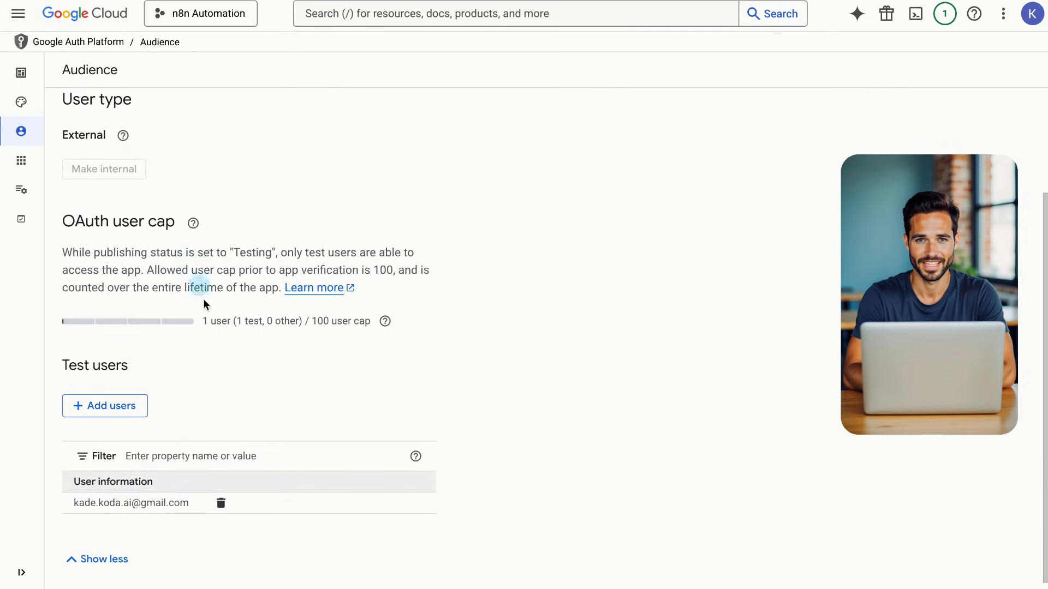
left_click(132, 415)
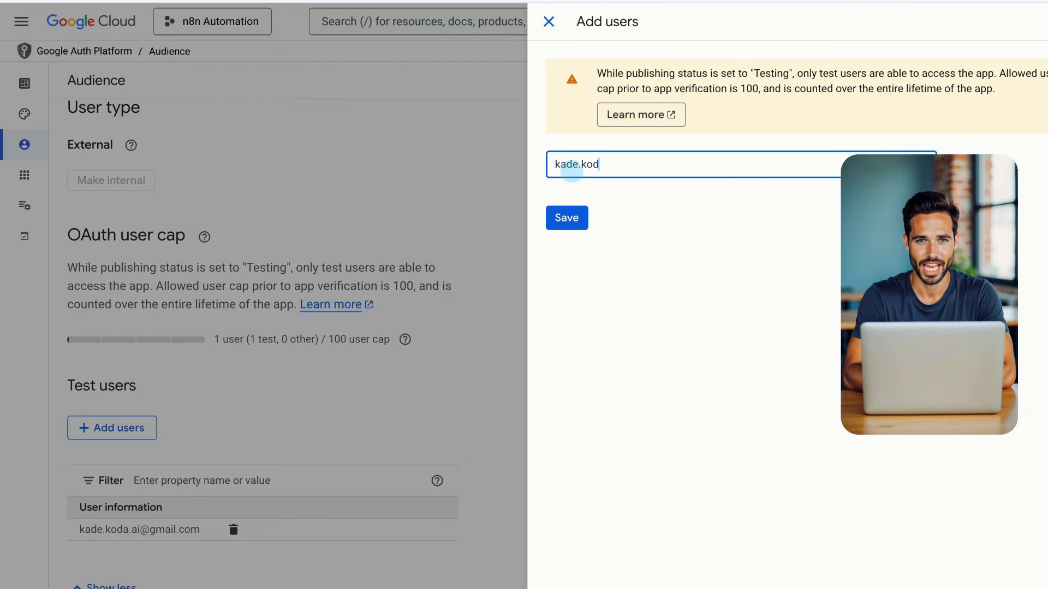
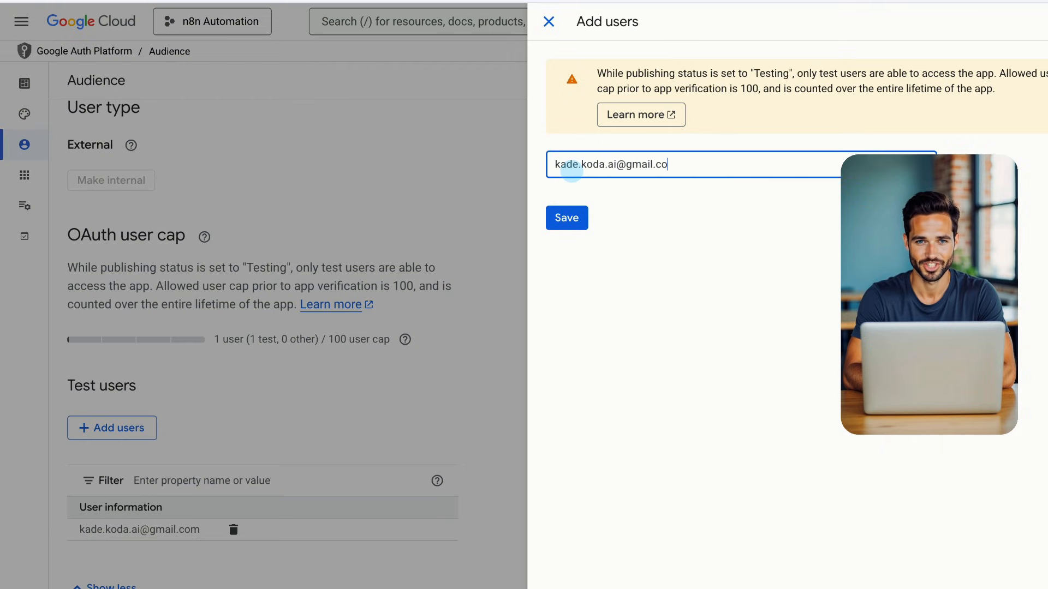
left_click(573, 221)
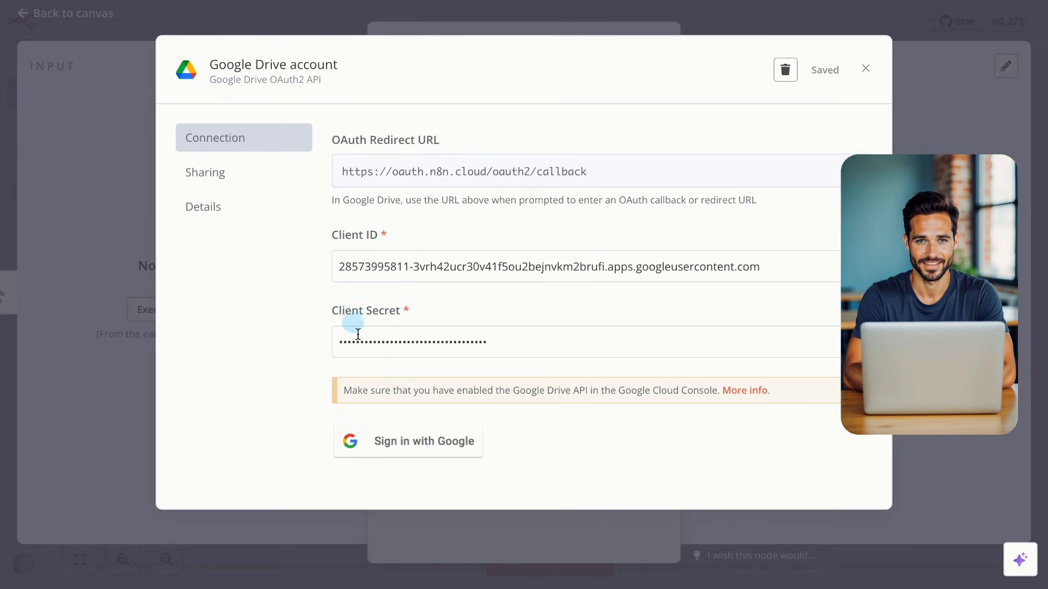
Sign in with Google, pass the unverified-app warning, and grant all requested Drive access
left_click(392, 443)
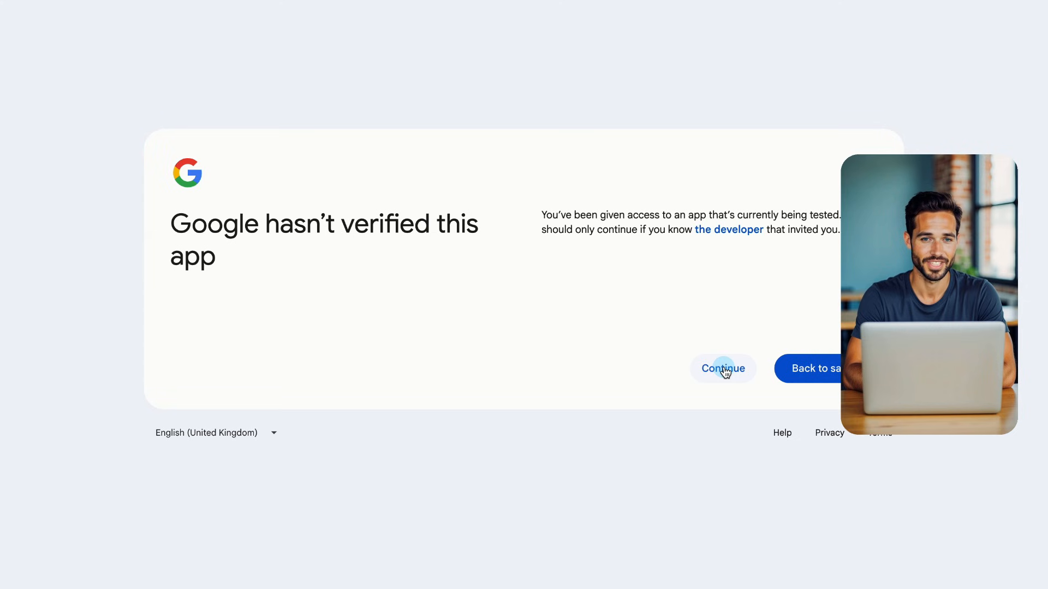
left_click(724, 369)
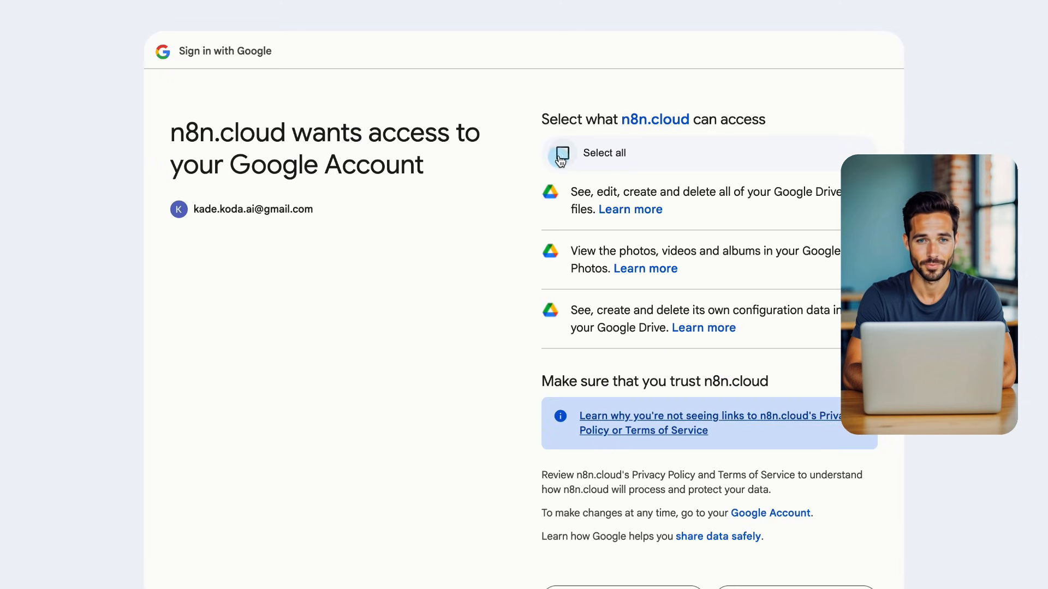
scroll(561, 156, "down", 3)
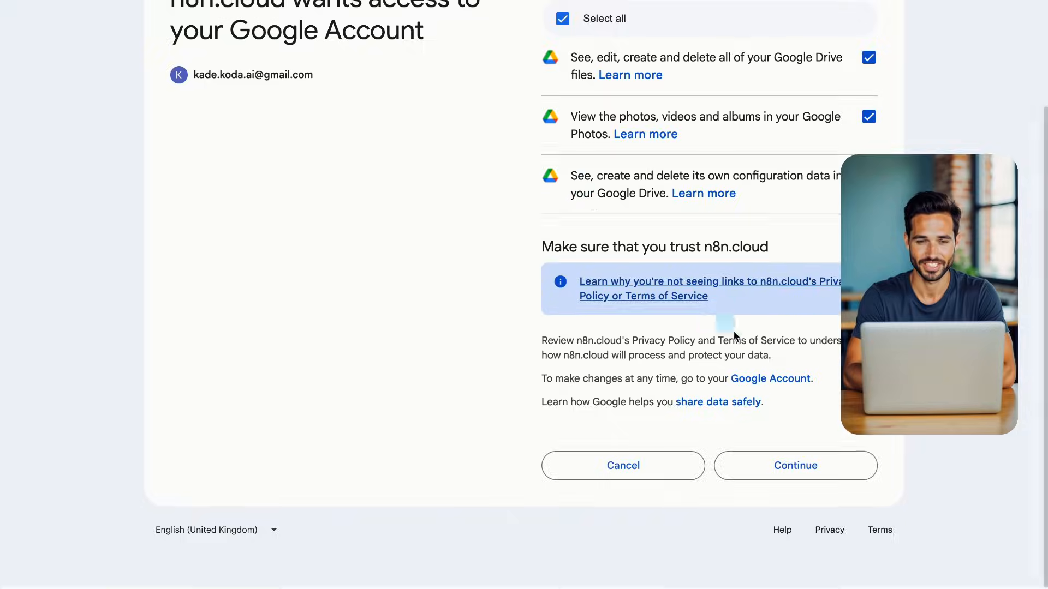
left_click(770, 468)
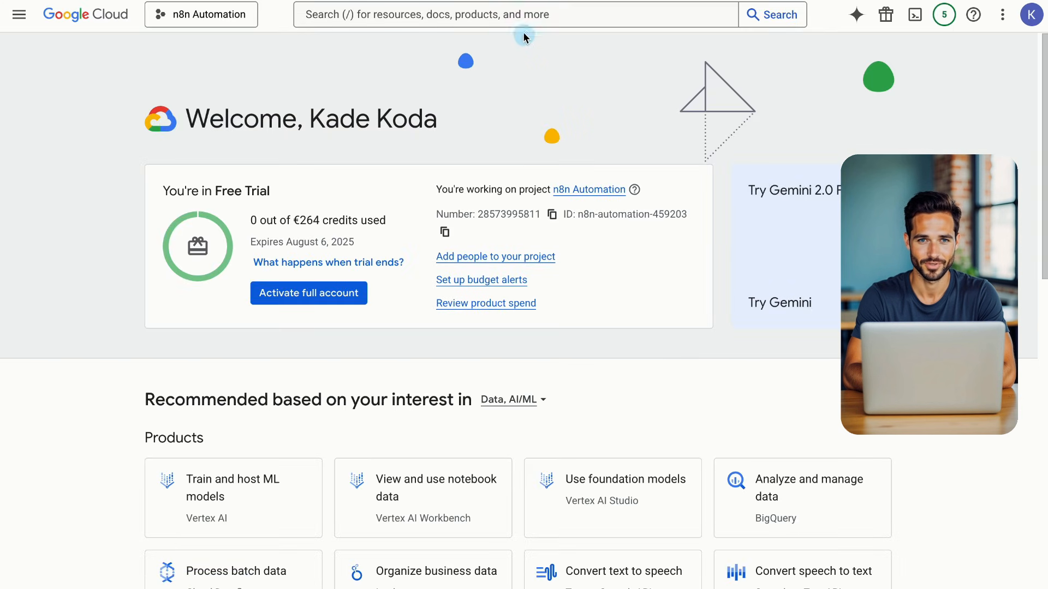
Find the Google Sheets API through the console search and enable it
left_click(516, 16)
type("Googl")
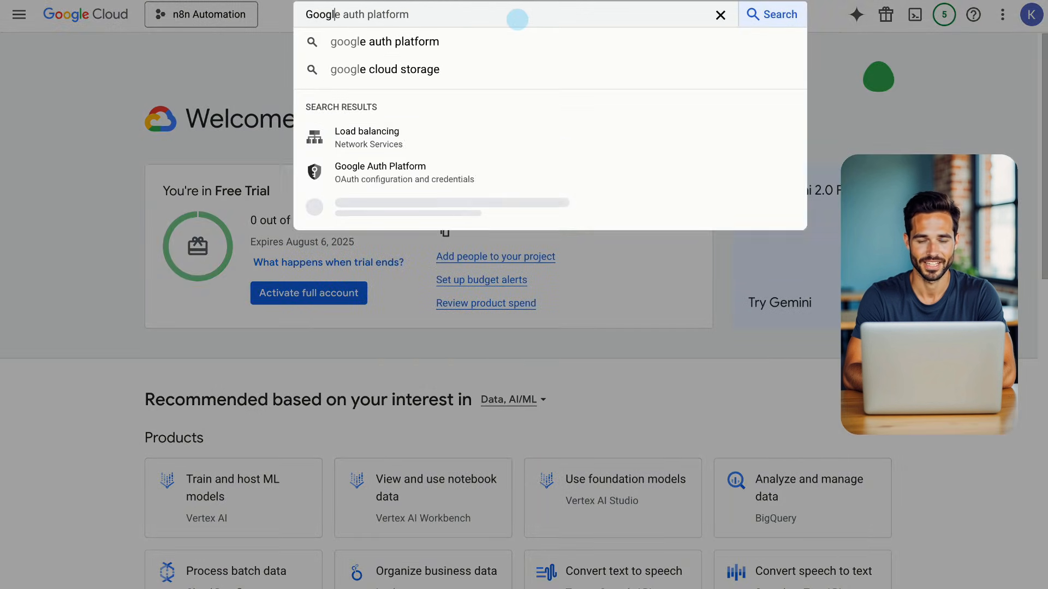
type("e sheets api")
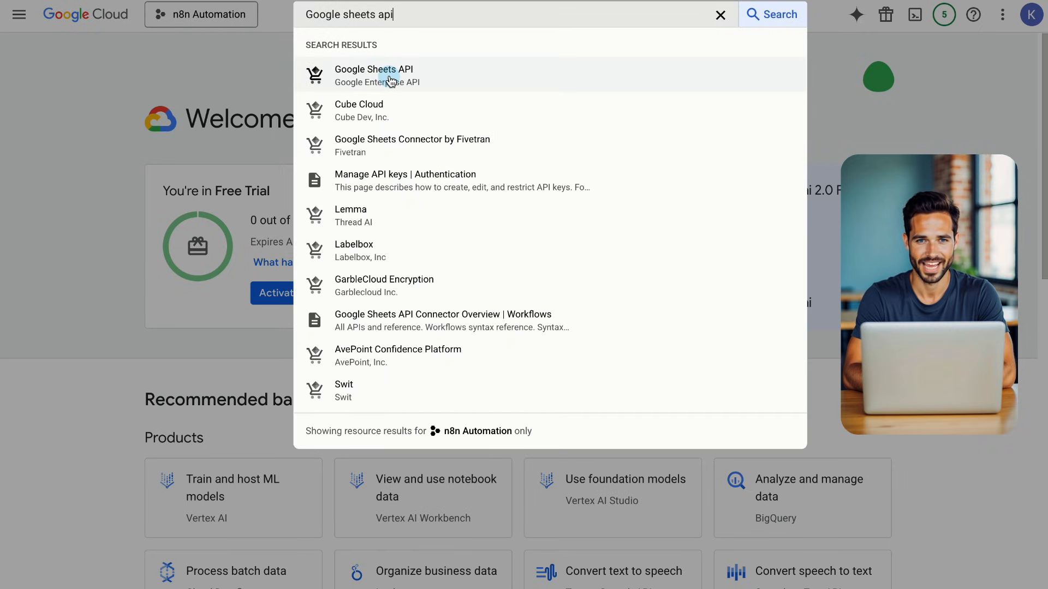
left_click(390, 76)
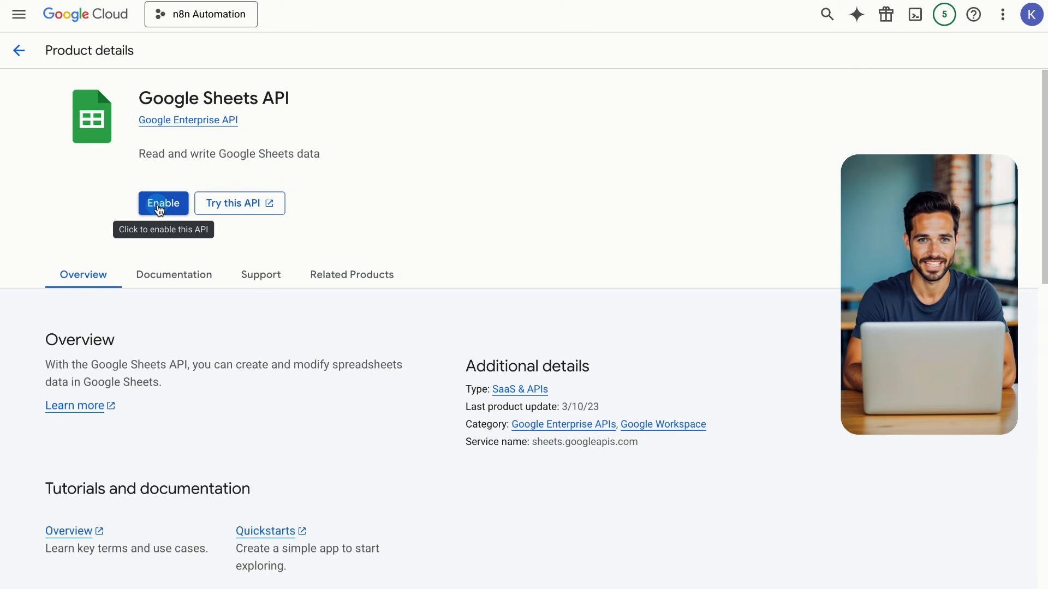
left_click(158, 209)
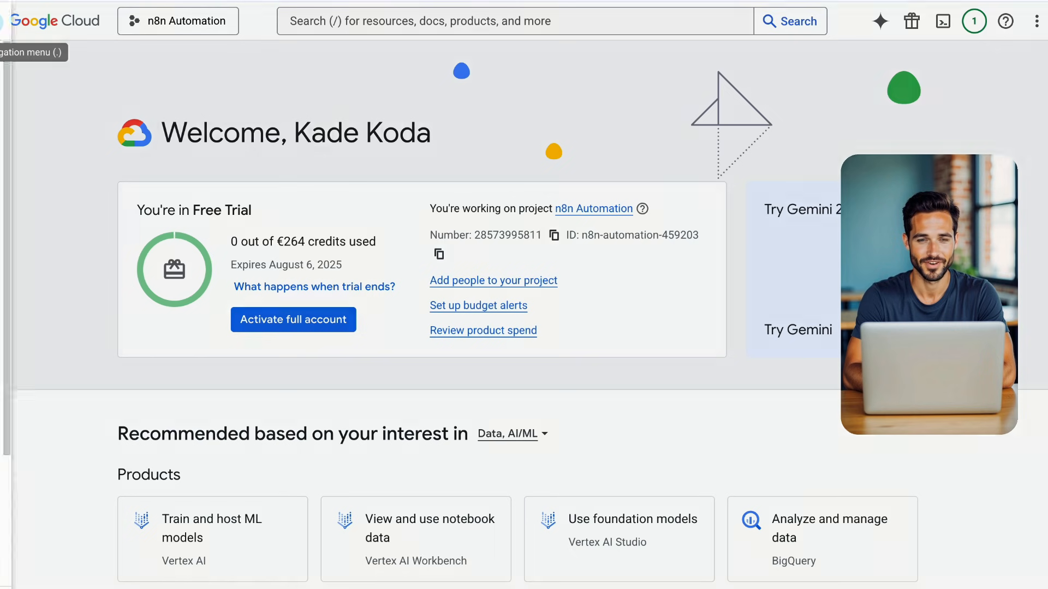
Go to APIs & Services > Credentials and view the n8n OAuth client's details
left_click(6, 22)
mouse_move(22, 109)
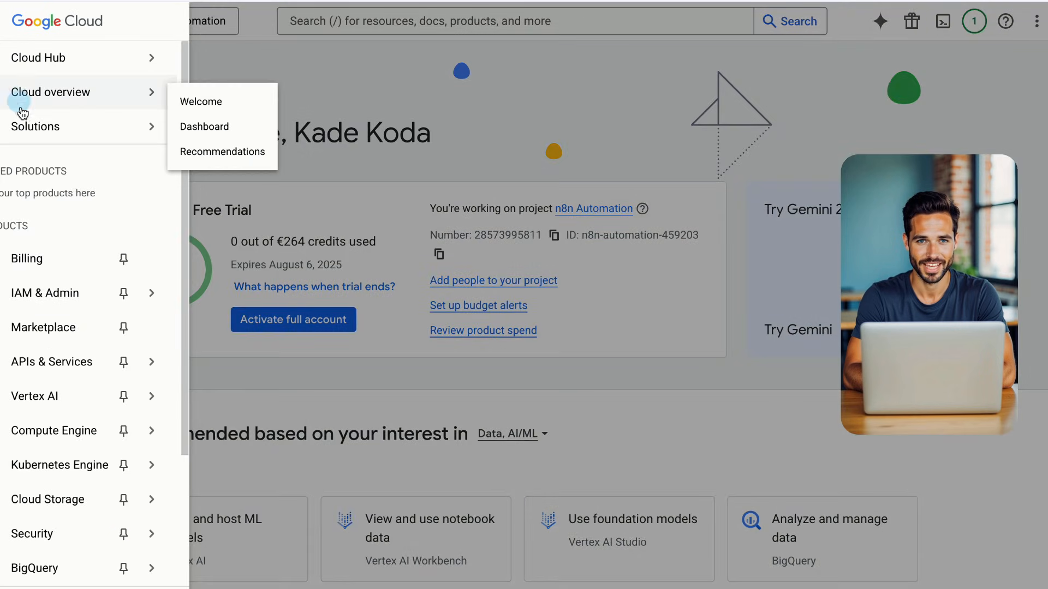
mouse_move(63, 358)
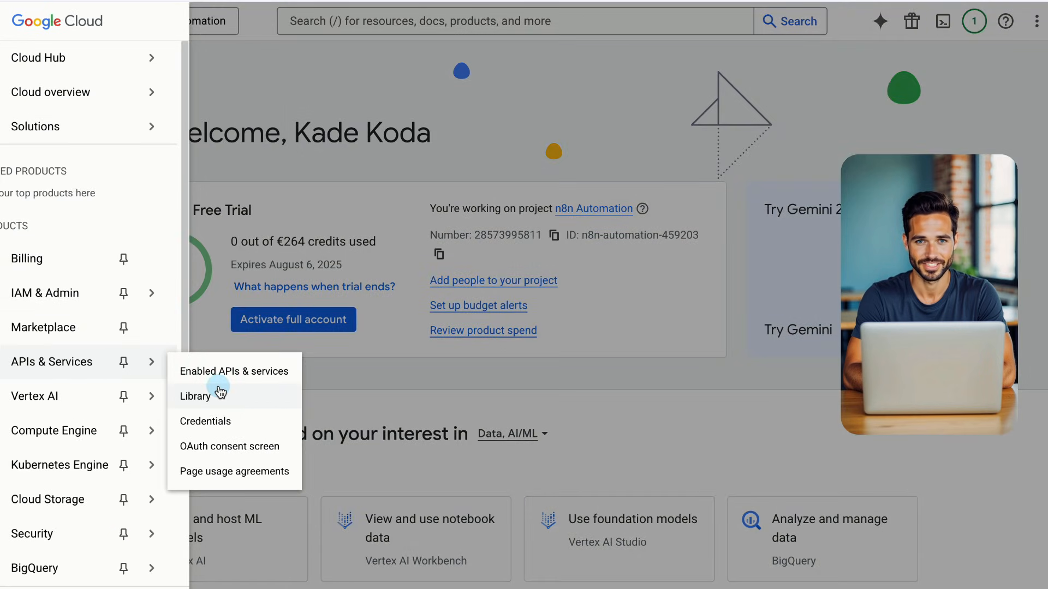
left_click(218, 423)
left_click(89, 294)
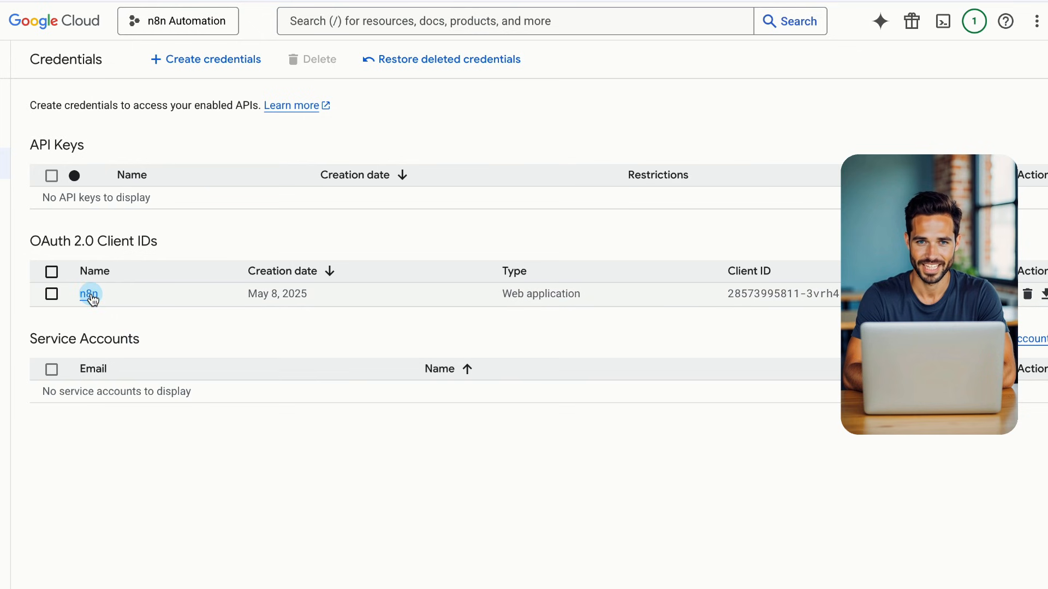
left_click(307, 303)
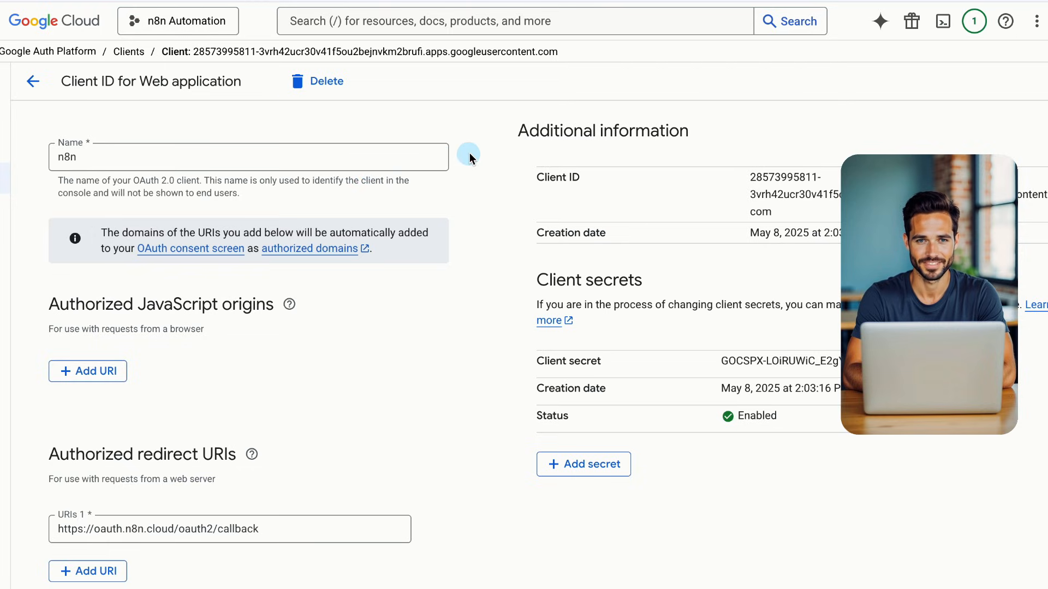
Search the console for 'gmail api' and open the Gmail API product page
left_click(424, 24)
type("gmail api")
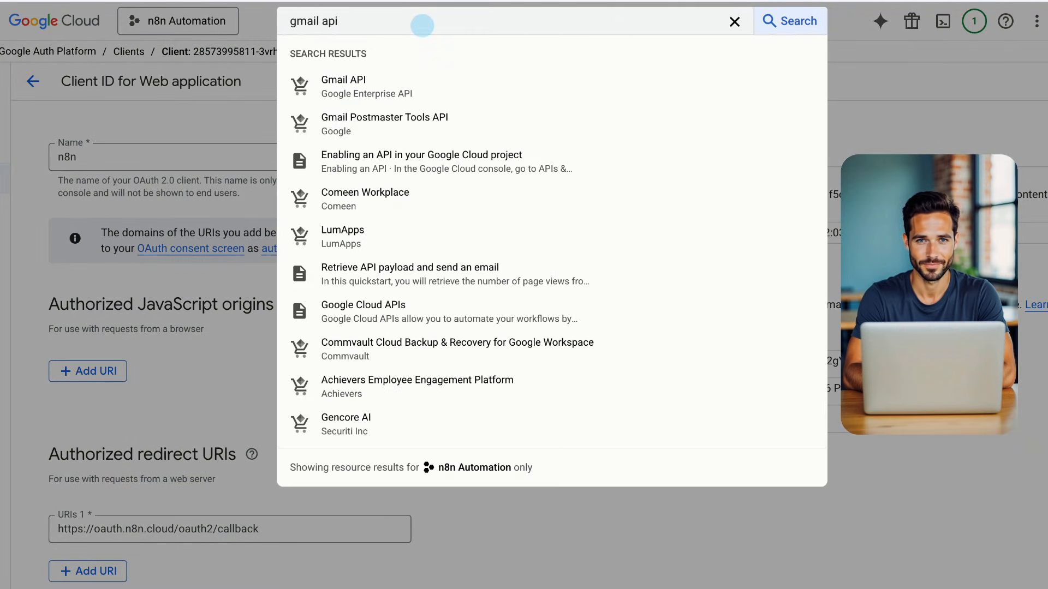
left_click(366, 82)
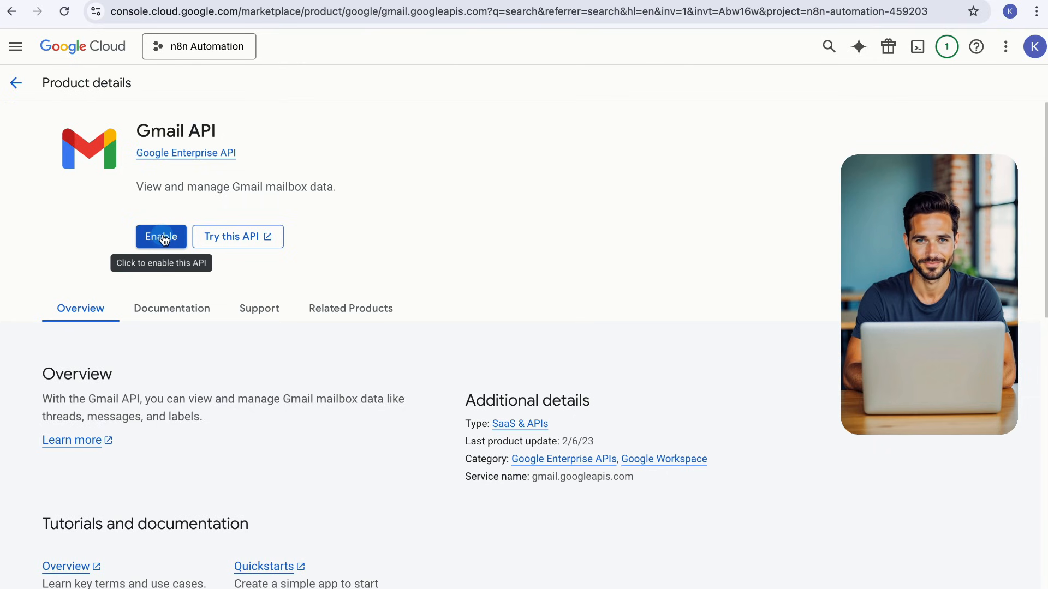